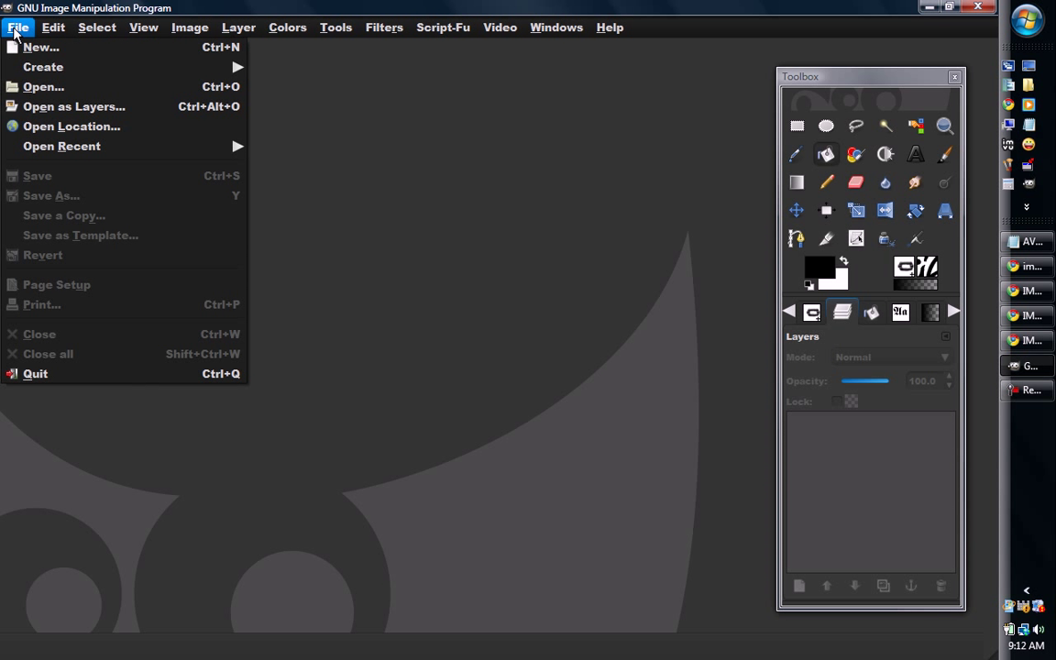
# Create a new 128 × 128 pixel RGB image filled with transparency
pyautogui.click(32, 45)
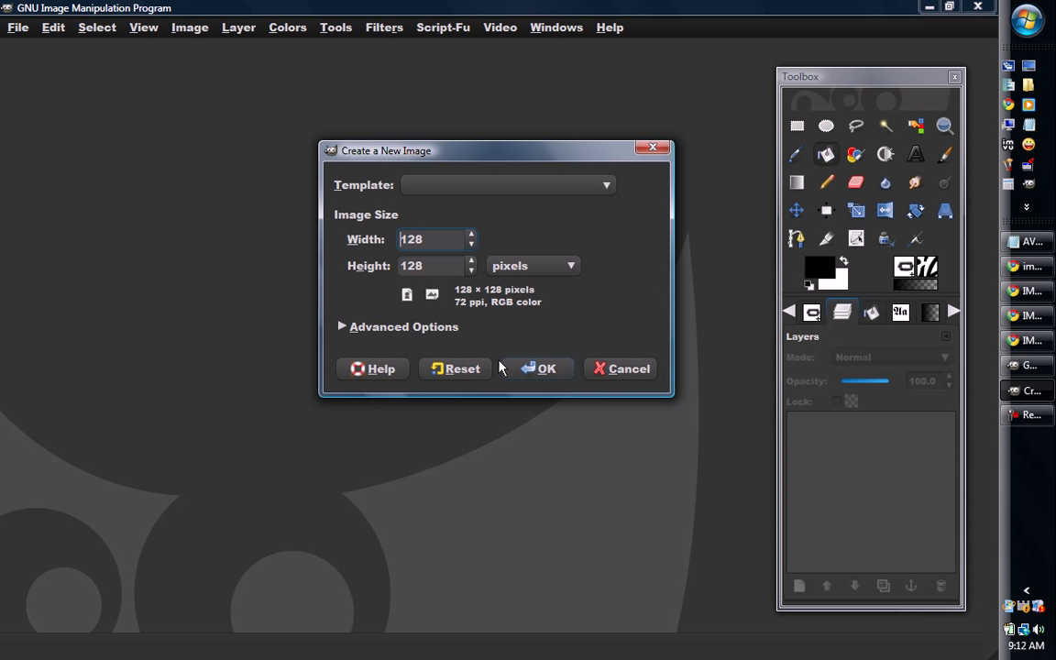
pyautogui.click(445, 265)
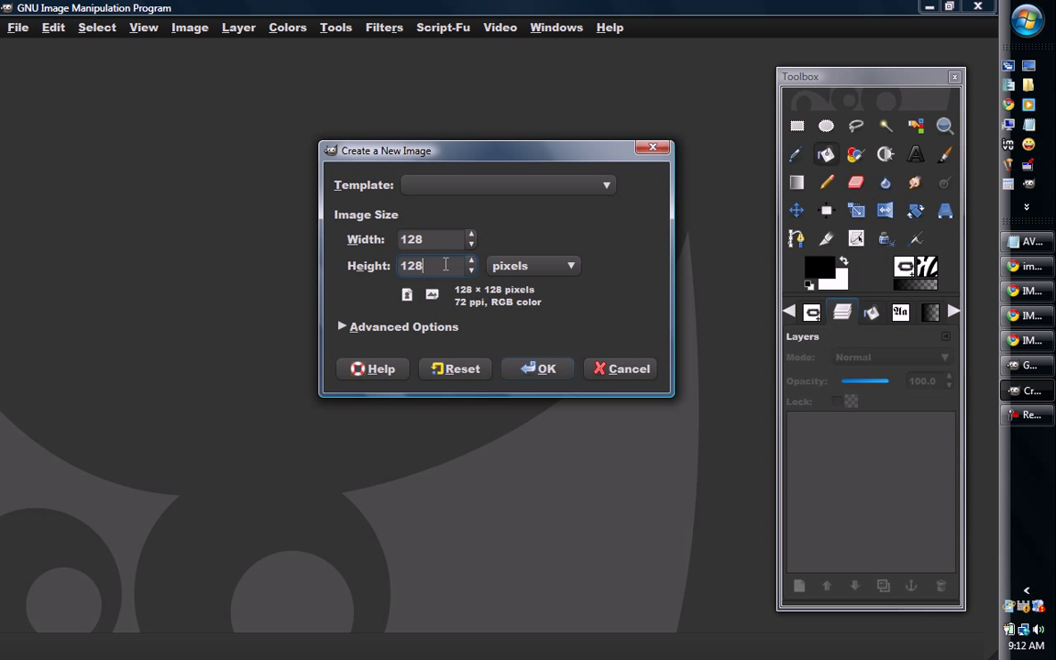
pyautogui.click(382, 332)
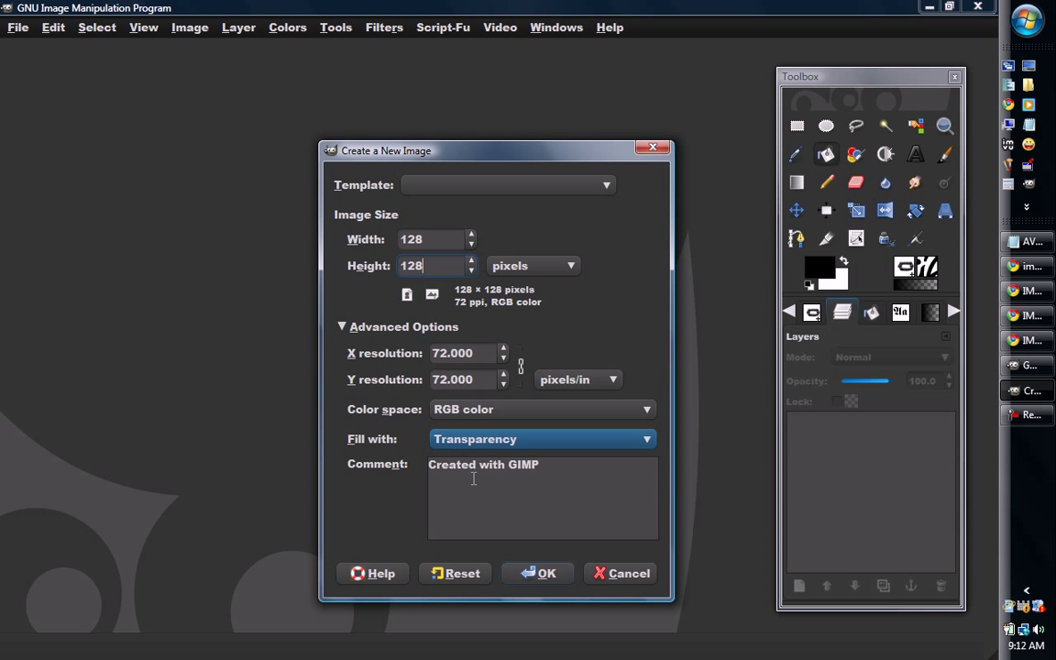
pyautogui.click(538, 578)
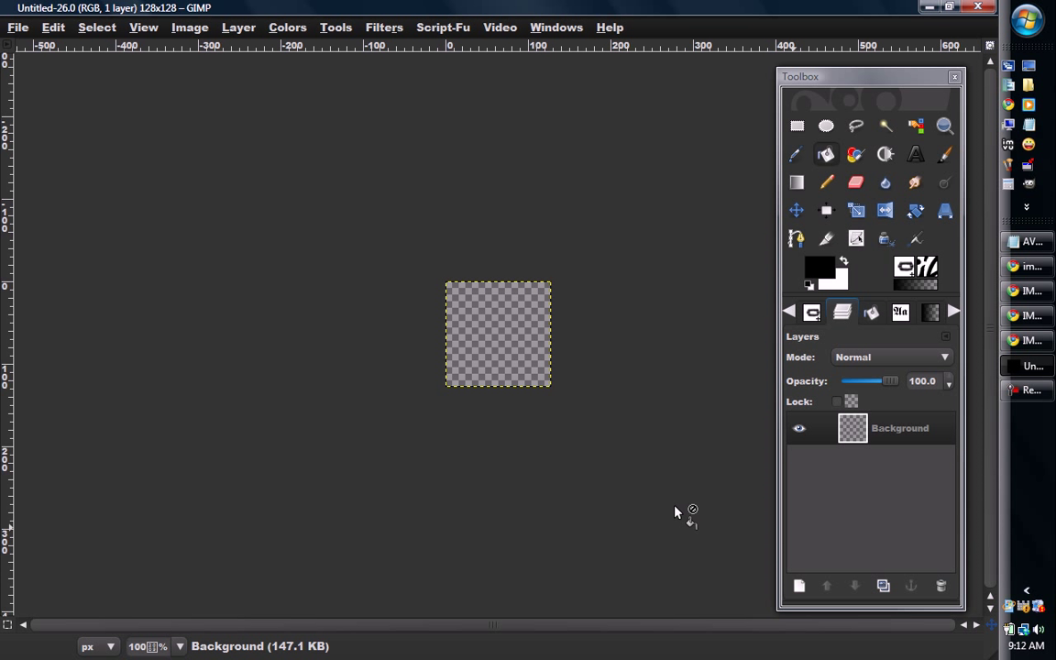
# Set the foreground color to the pink ff9ab9
pyautogui.press('2')
pyautogui.moveTo(834, 273); pyautogui.dragTo(448, 371)
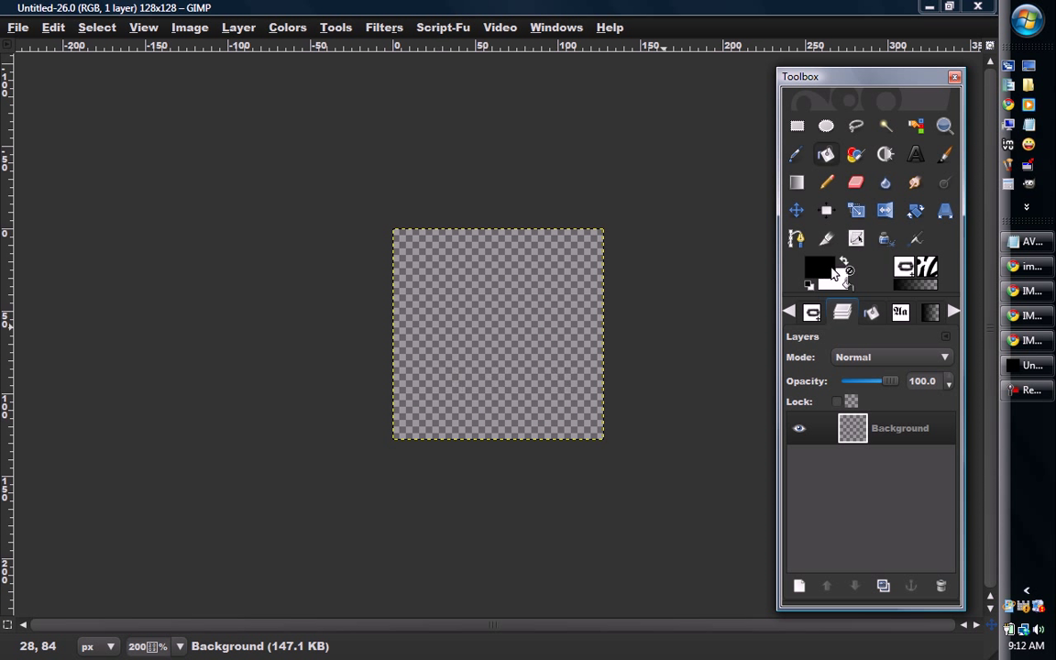
pyautogui.click(818, 268)
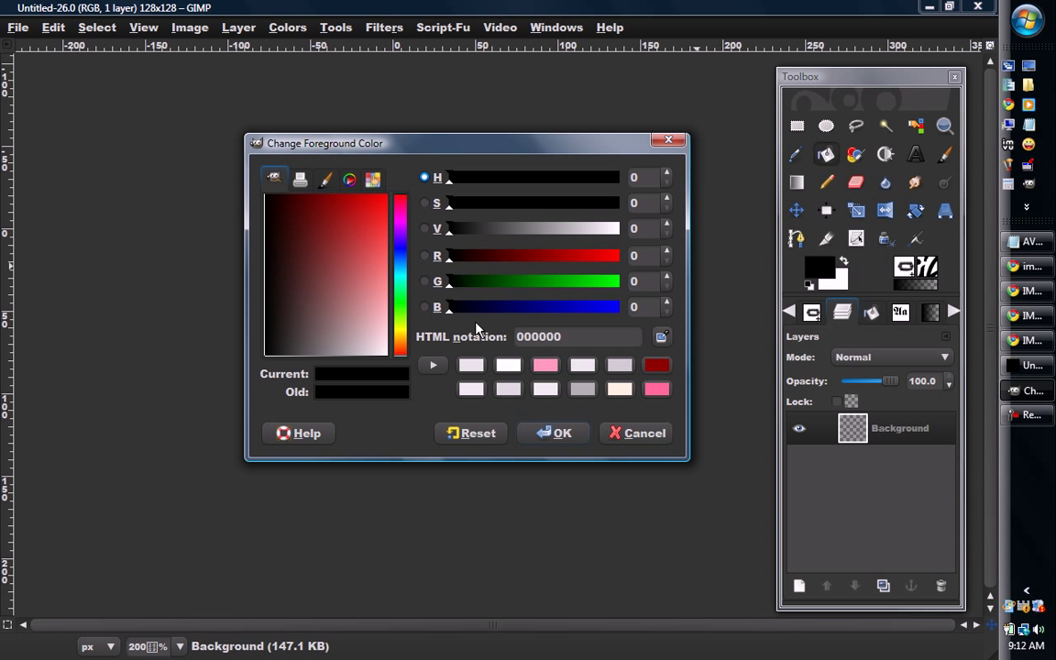
pyautogui.click(546, 368)
pyautogui.moveTo(545, 371); pyautogui.dragTo(440, 542)
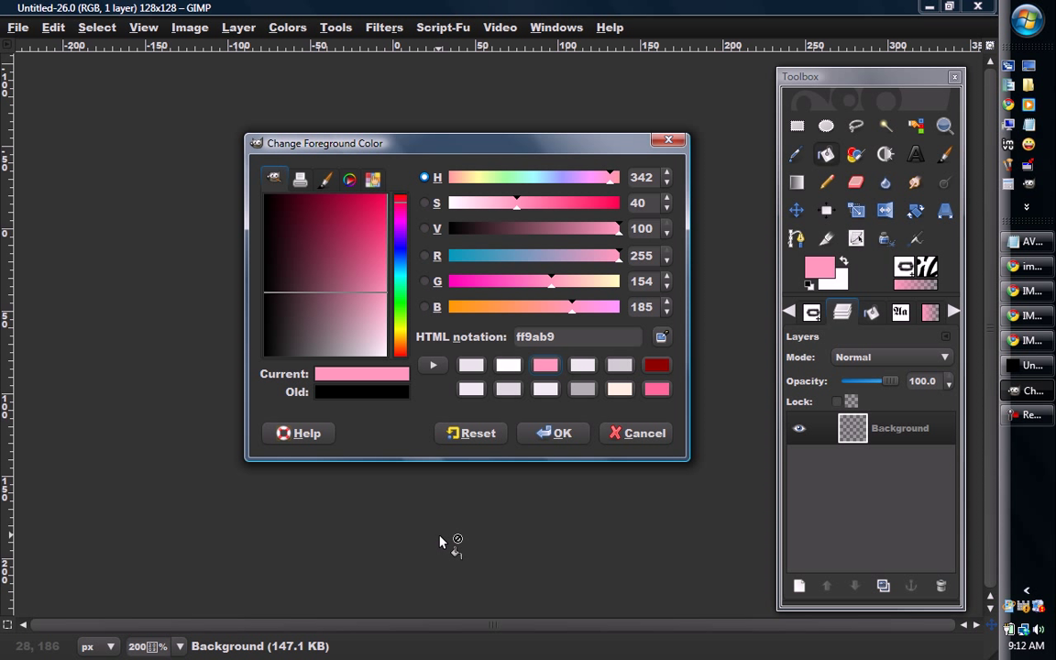
pyautogui.moveTo(440, 542); pyautogui.dragTo(574, 429)
pyautogui.click(559, 433)
# Fill the whole Background layer with the pink foreground color using Bucket Fill
pyautogui.click(826, 156)
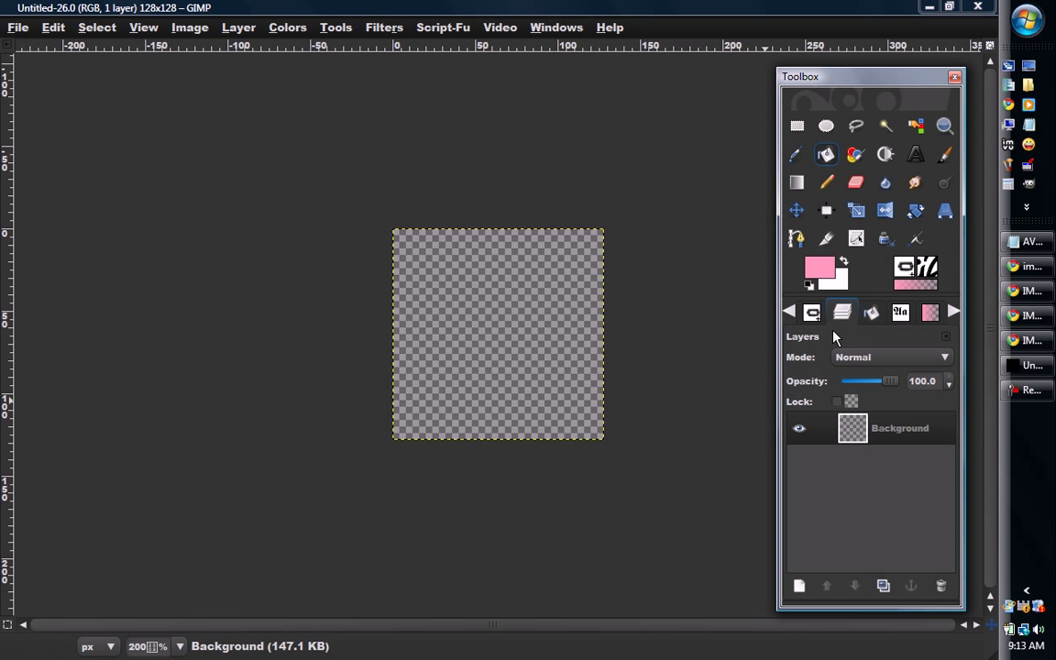
pyautogui.click(870, 318)
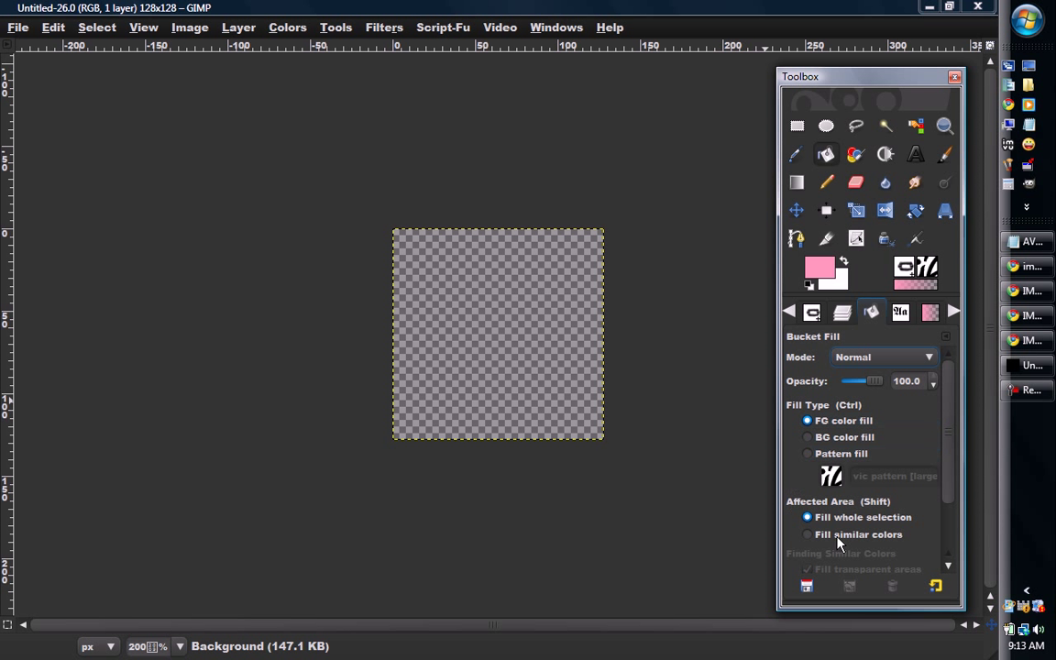
pyautogui.click(842, 311)
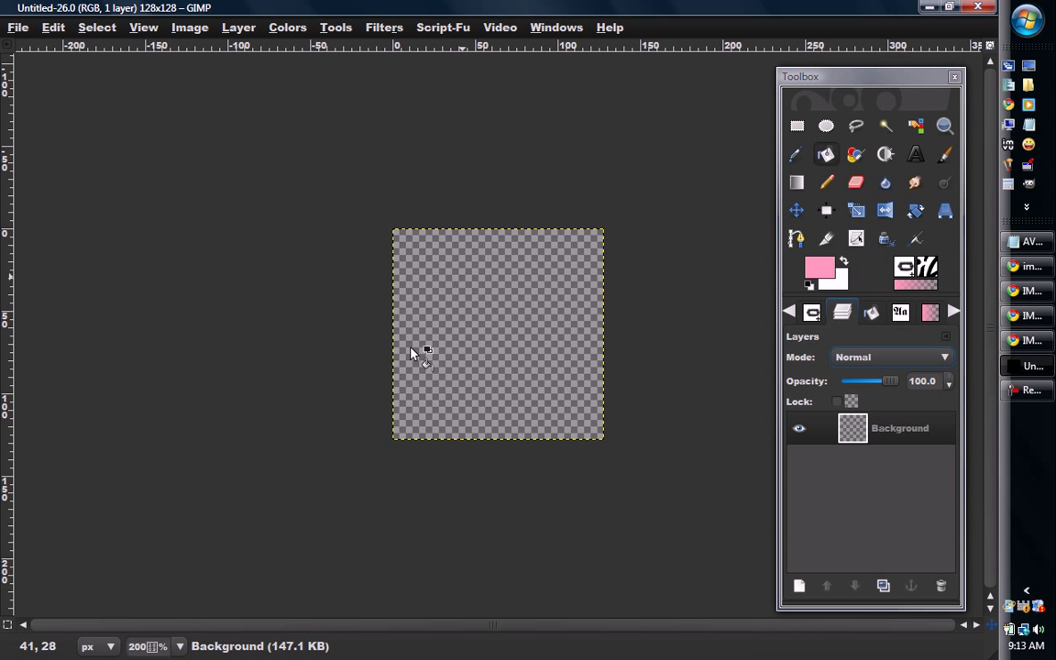
pyautogui.click(415, 356)
# Add a 128 × 128 px transparent layer above the background and set the foreground color to white (ffffff)
pyautogui.click(799, 585)
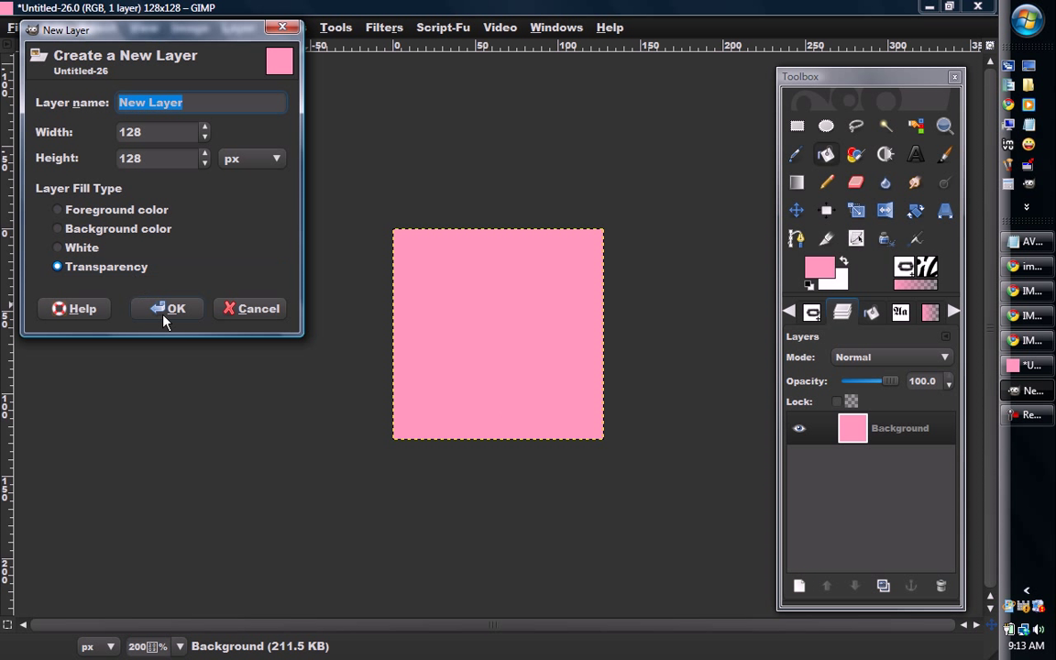
pyautogui.click(154, 296)
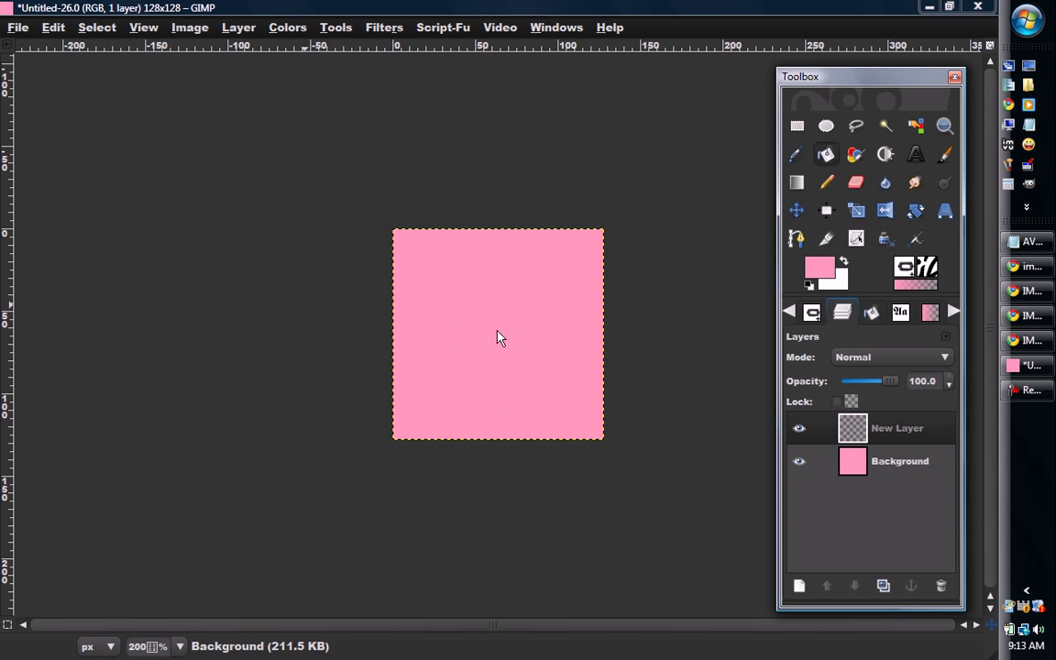
pyautogui.click(819, 275)
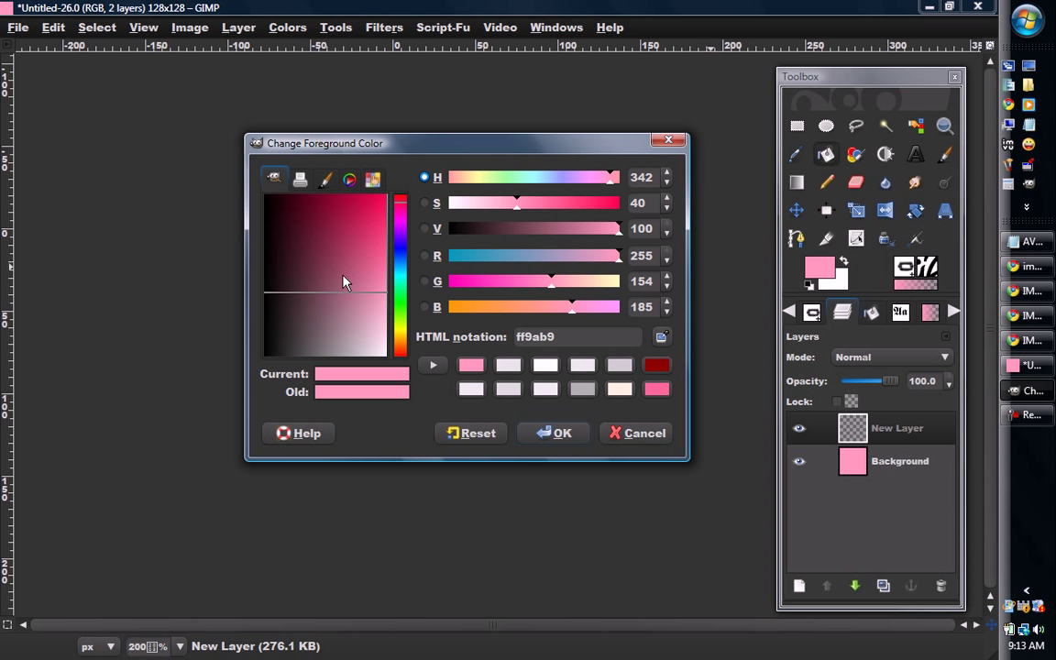
pyautogui.click(325, 252)
pyautogui.moveTo(493, 529); pyautogui.dragTo(587, 460)
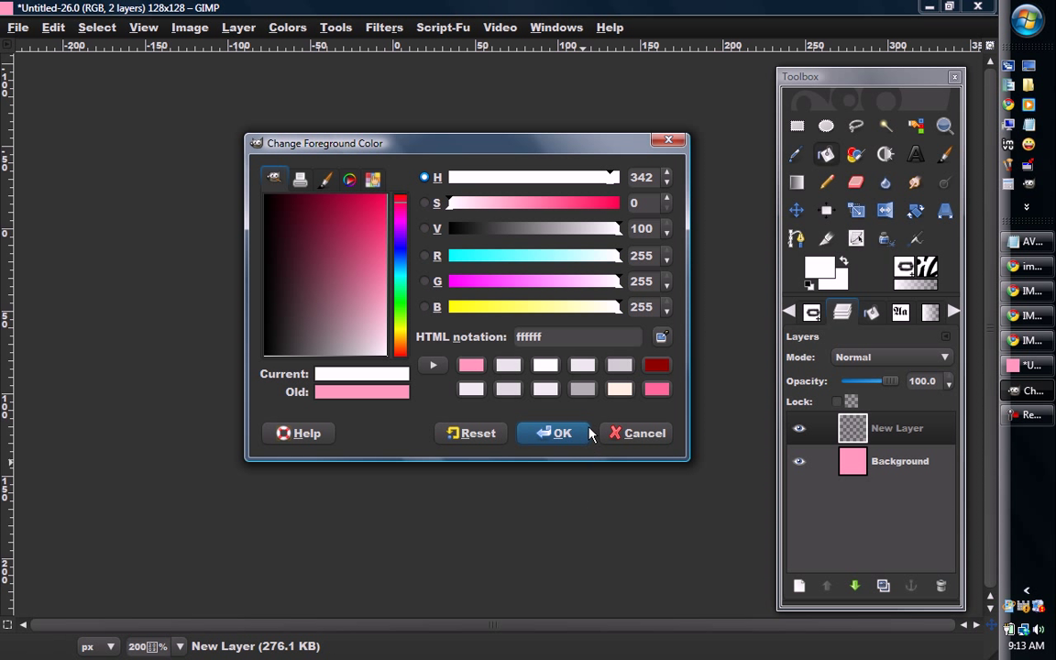
pyautogui.click(558, 433)
# Activate the Blend tool with the white-to-transparent gradient, Bi-linear shape and no repeat
pyautogui.click(797, 182)
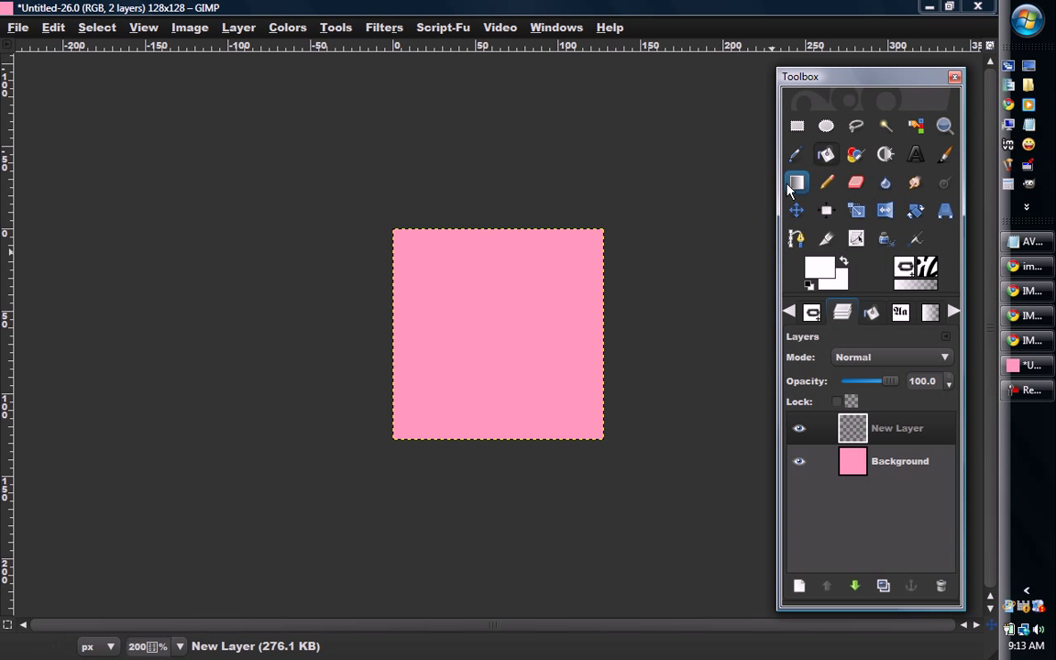
pyautogui.click(872, 311)
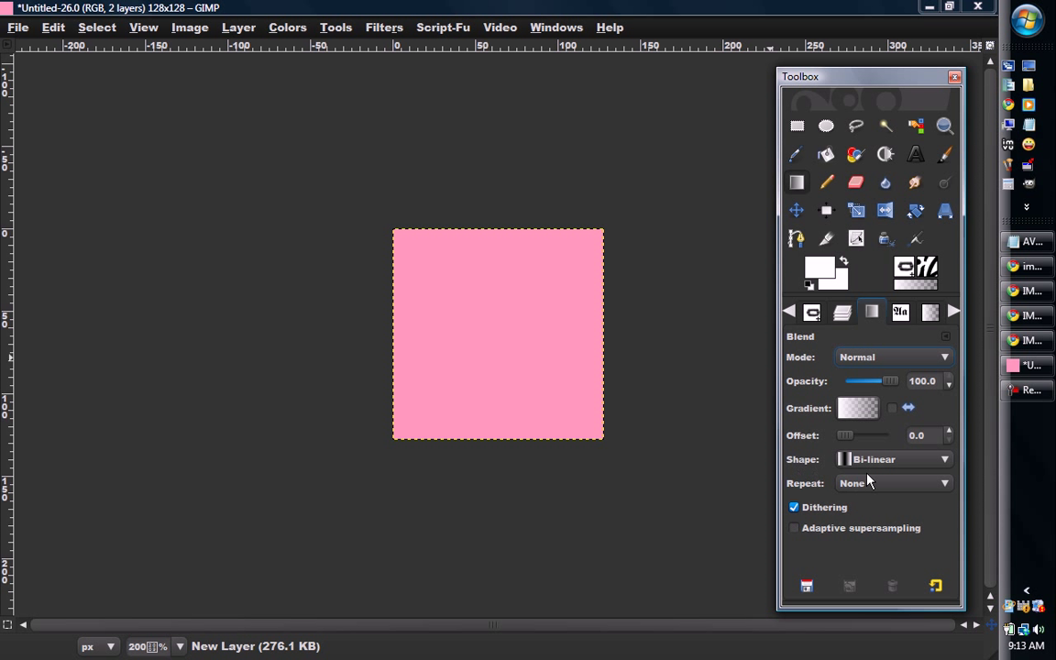
pyautogui.click(843, 313)
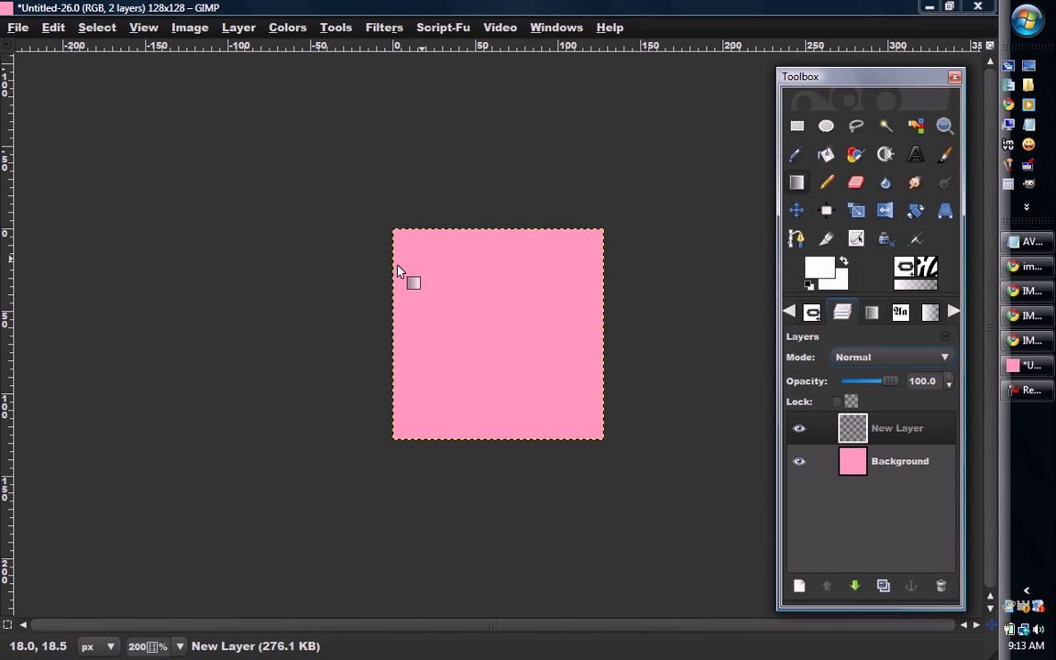
pyautogui.click(797, 210)
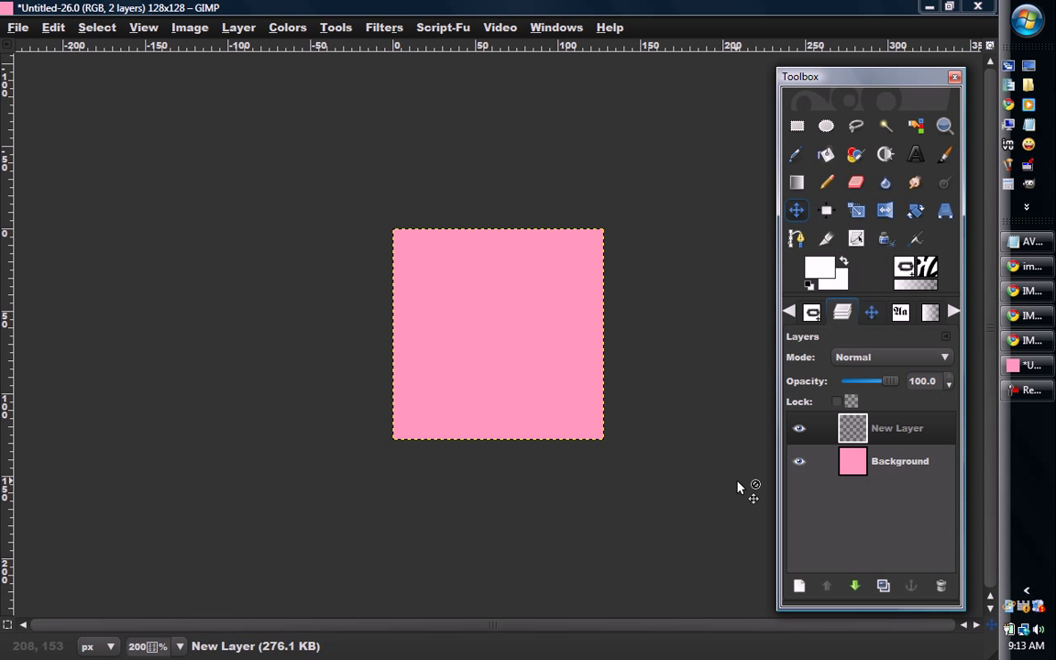
pyautogui.press('l')
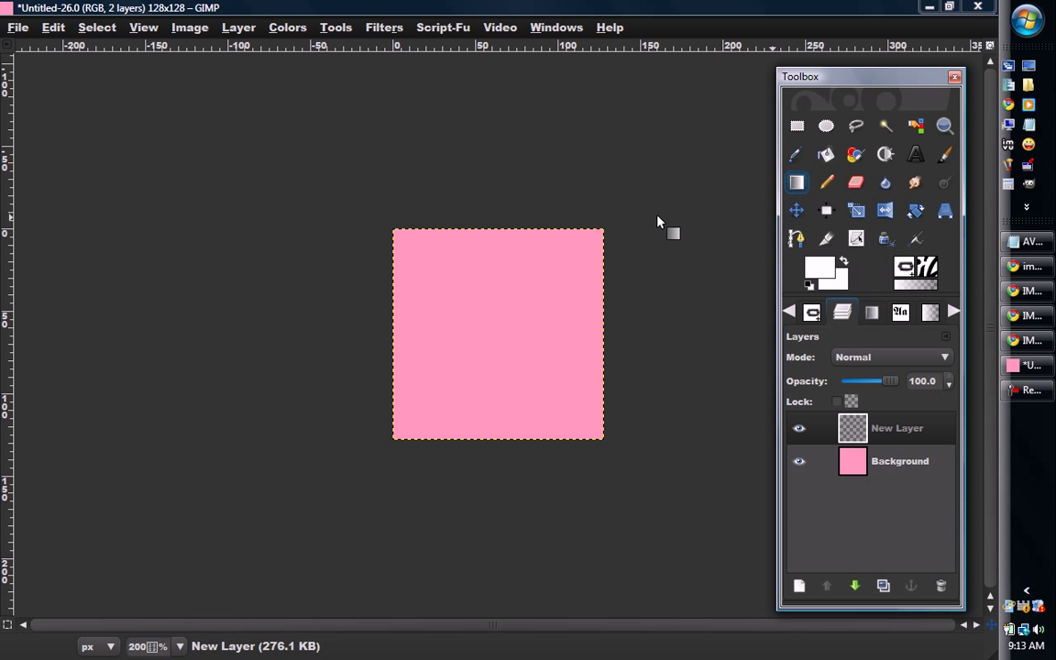
# Try a horizontal bi-linear white gradient about 14 px long near the canvas center, and undo it
pyautogui.click(494, 364)
pyautogui.moveTo(492, 358); pyautogui.dragTo(517, 364)
pyautogui.press('ctrl')
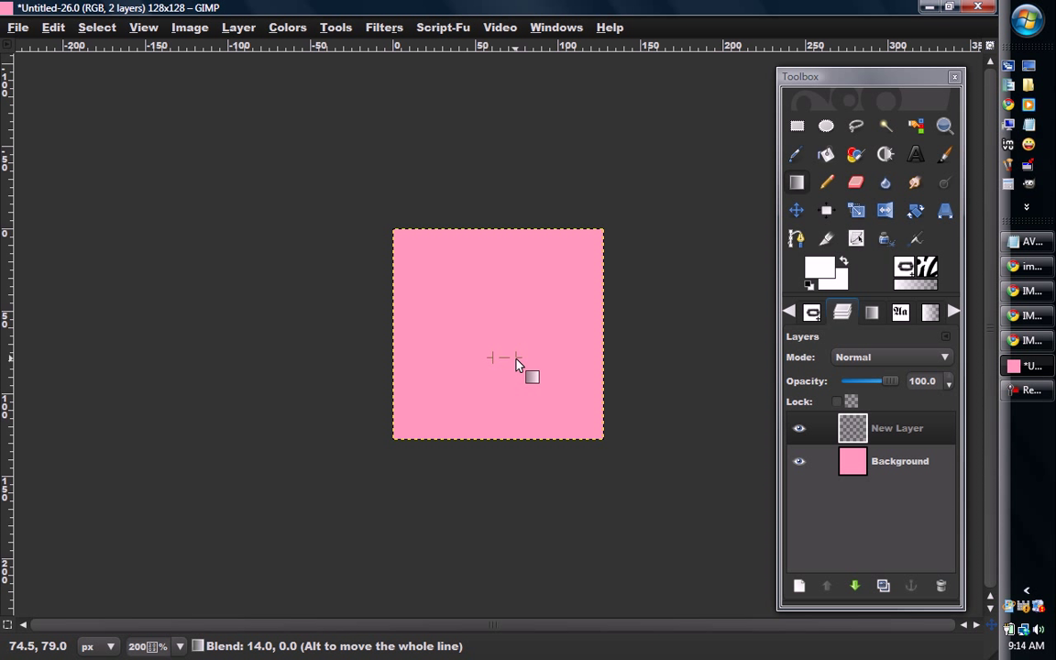
pyautogui.moveTo(517, 361); pyautogui.dragTo(516, 360)
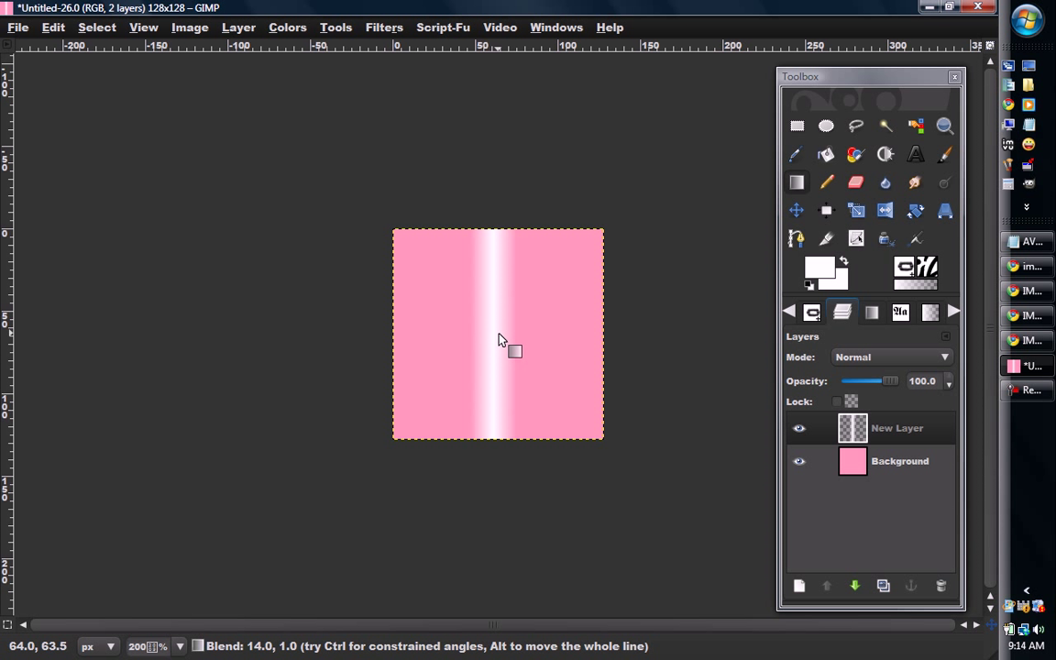
pyautogui.hotkey('ctrl', 'z')
# Draw a bi-linear white gradient about 13 px sideways from the canvas center and set the new layer's mode to Overlay
pyautogui.moveTo(497, 336); pyautogui.dragTo(523, 338)
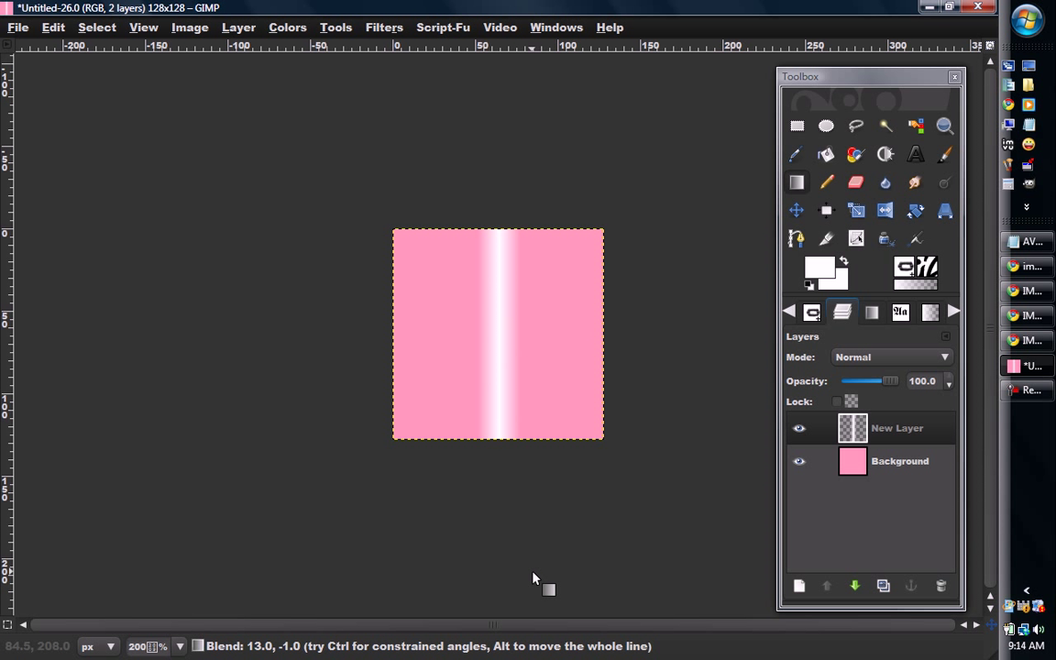
pyautogui.click(845, 429)
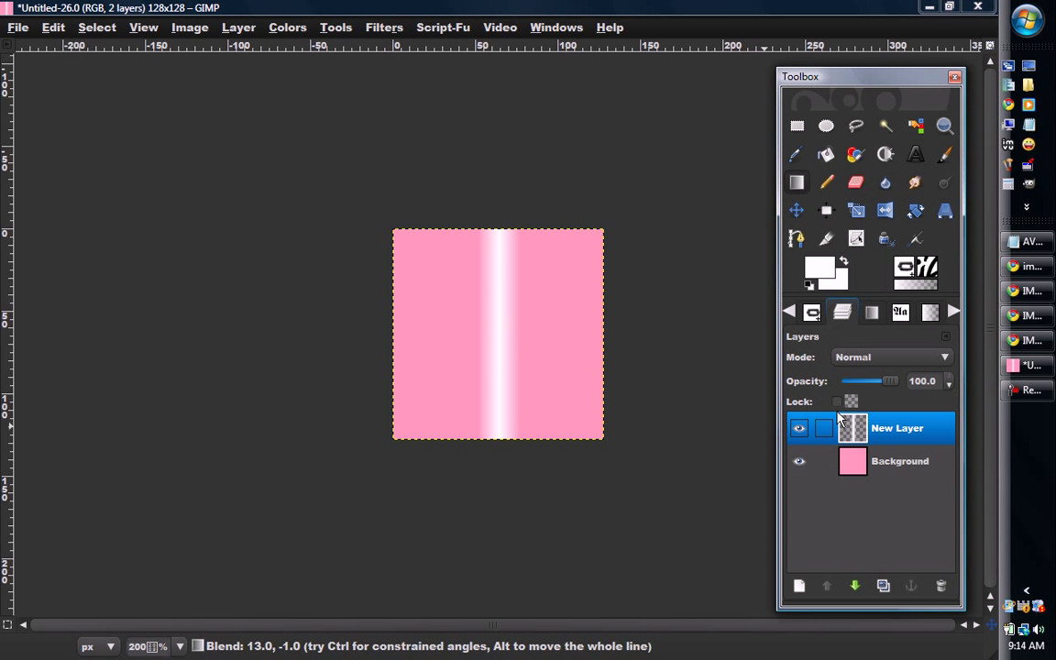
pyautogui.click(862, 358)
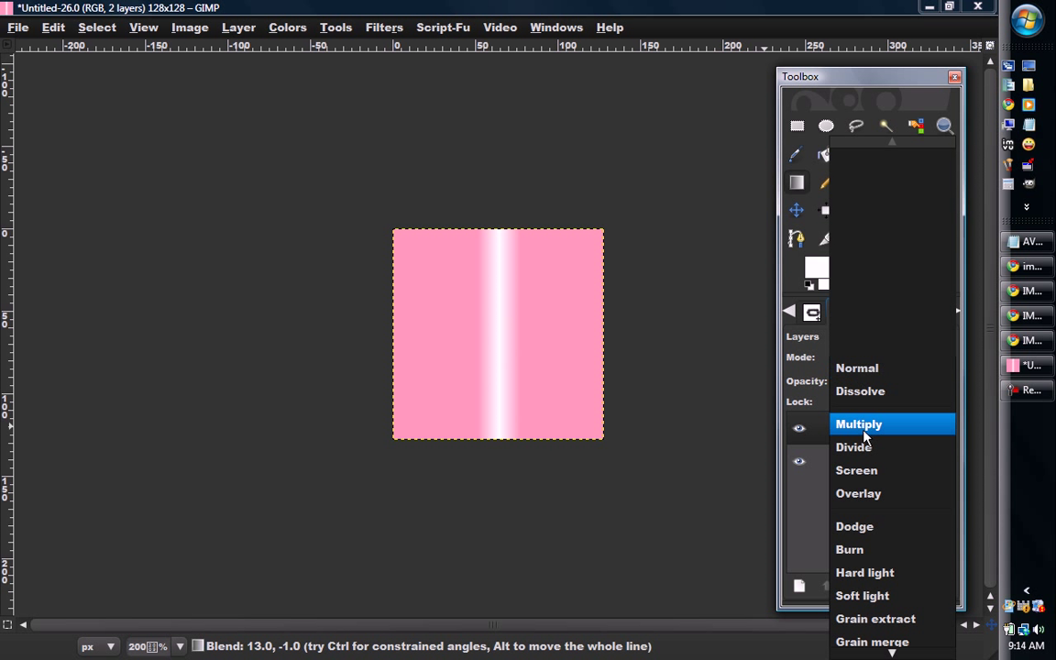
pyautogui.click(875, 495)
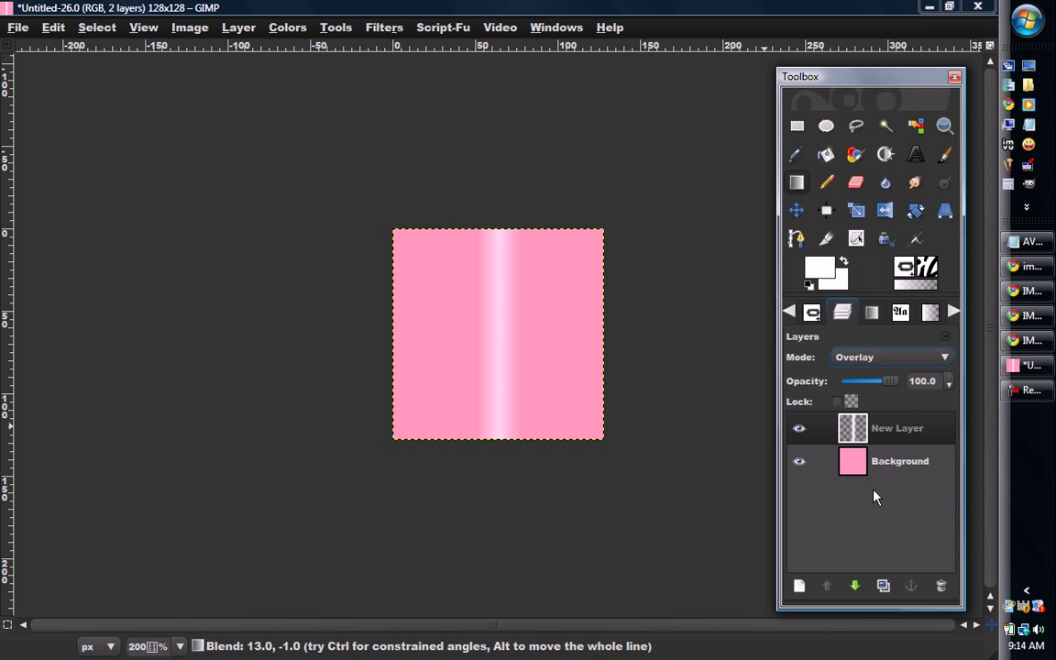
# Apply a Gaussian Blur to the gradient layer with 10 px horizontal and vertical radius, using the RLE method
pyautogui.rightClick(524, 294)
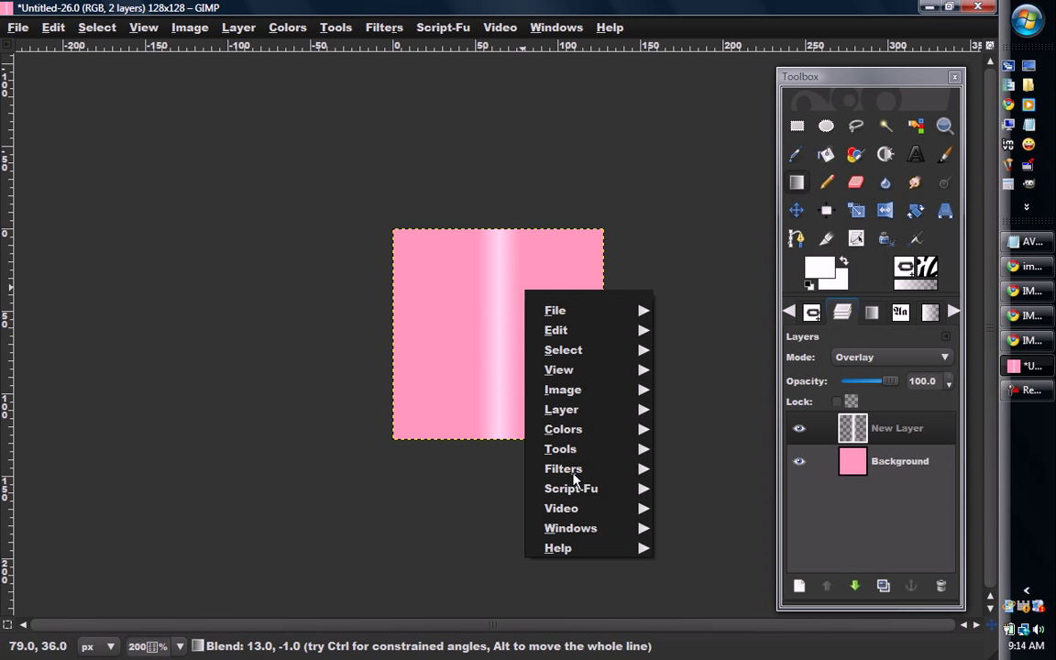
pyautogui.moveTo(585, 471)
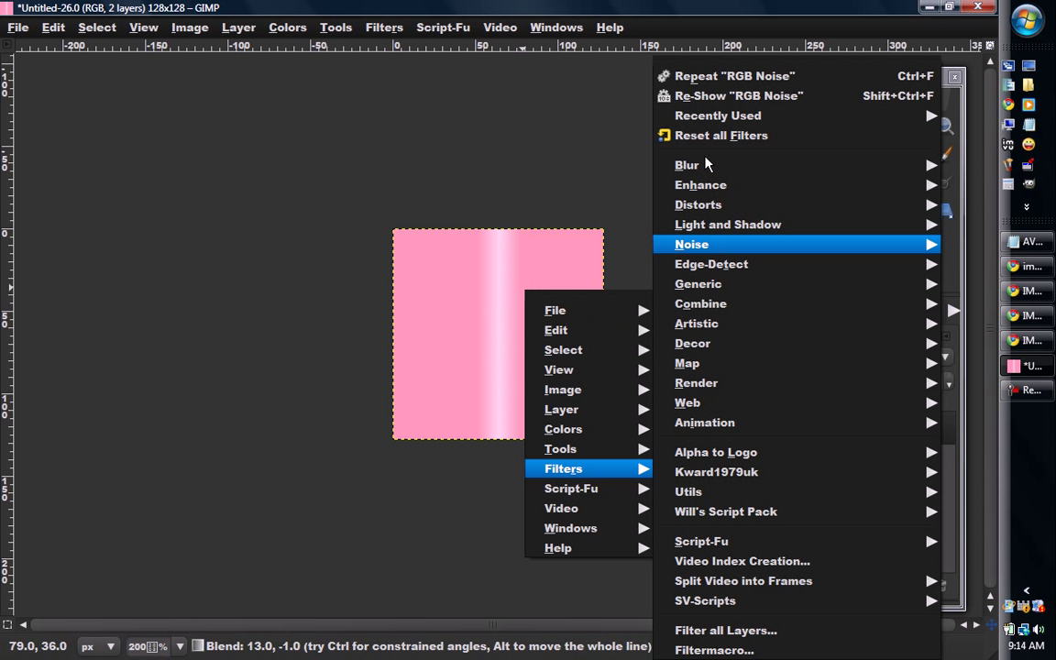
pyautogui.moveTo(707, 171)
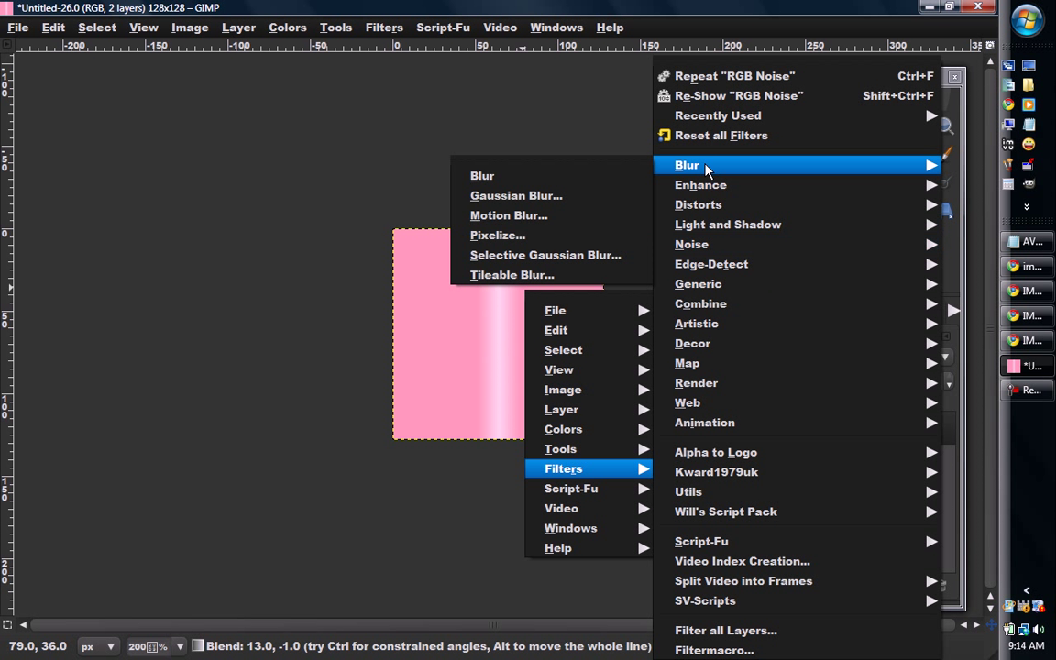
pyautogui.click(597, 199)
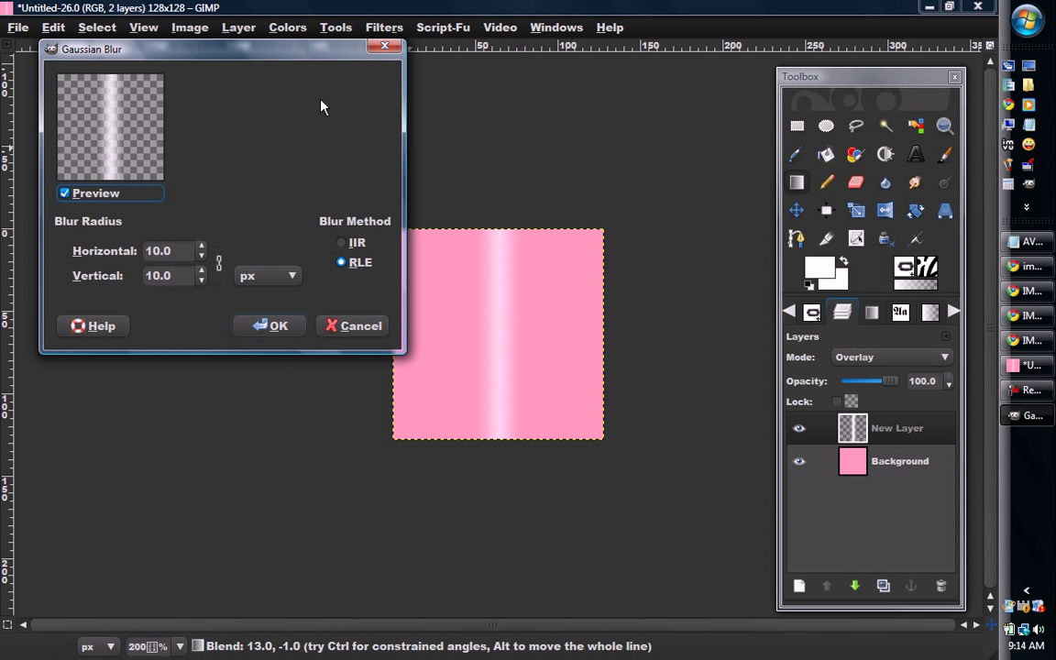
pyautogui.moveTo(318, 60); pyautogui.dragTo(530, 186)
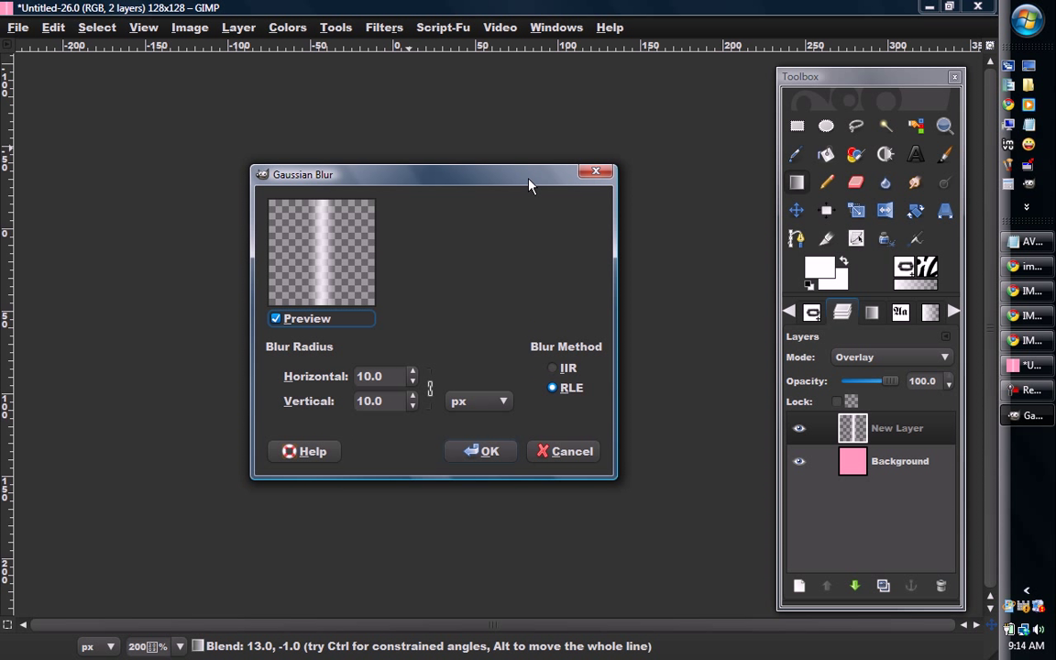
pyautogui.click(384, 376)
pyautogui.click(383, 401)
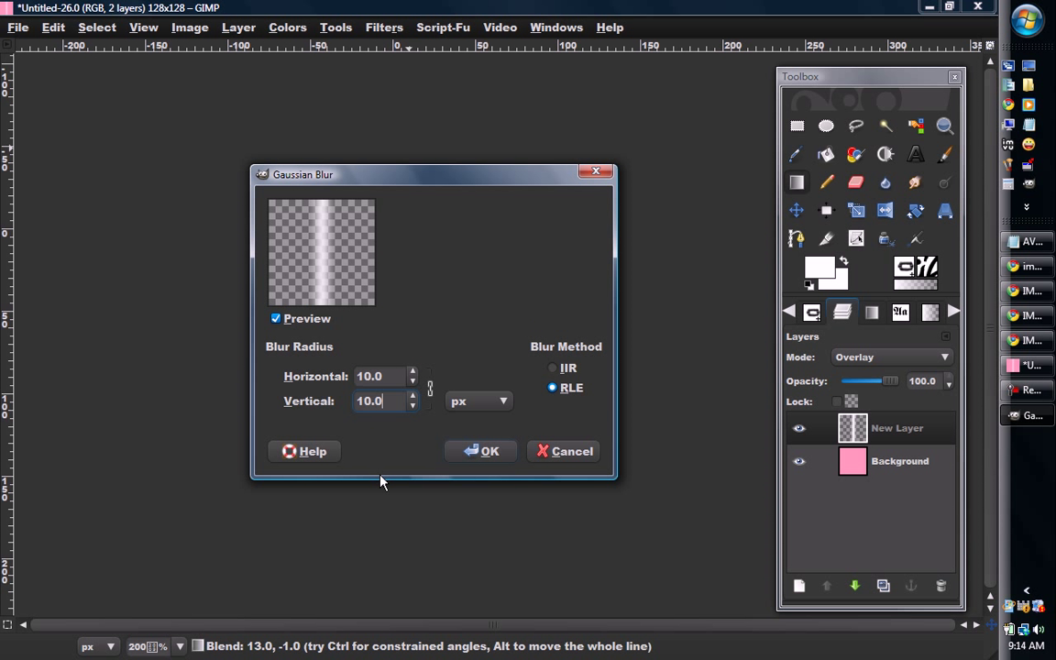
pyautogui.click(477, 452)
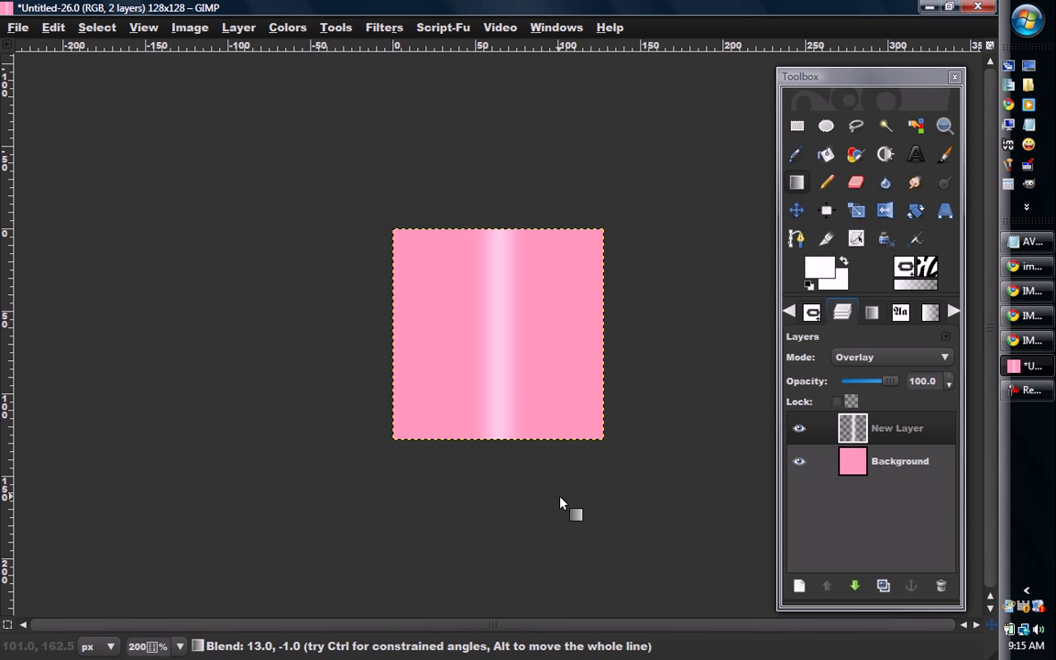
pyautogui.click(19, 28)
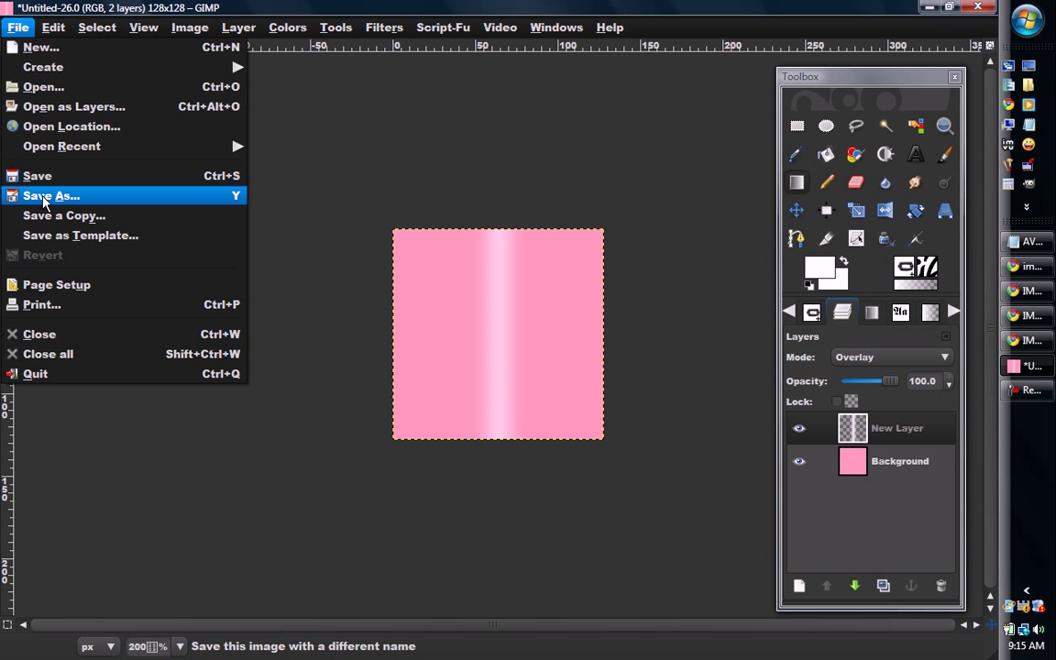
pyautogui.click(472, 9)
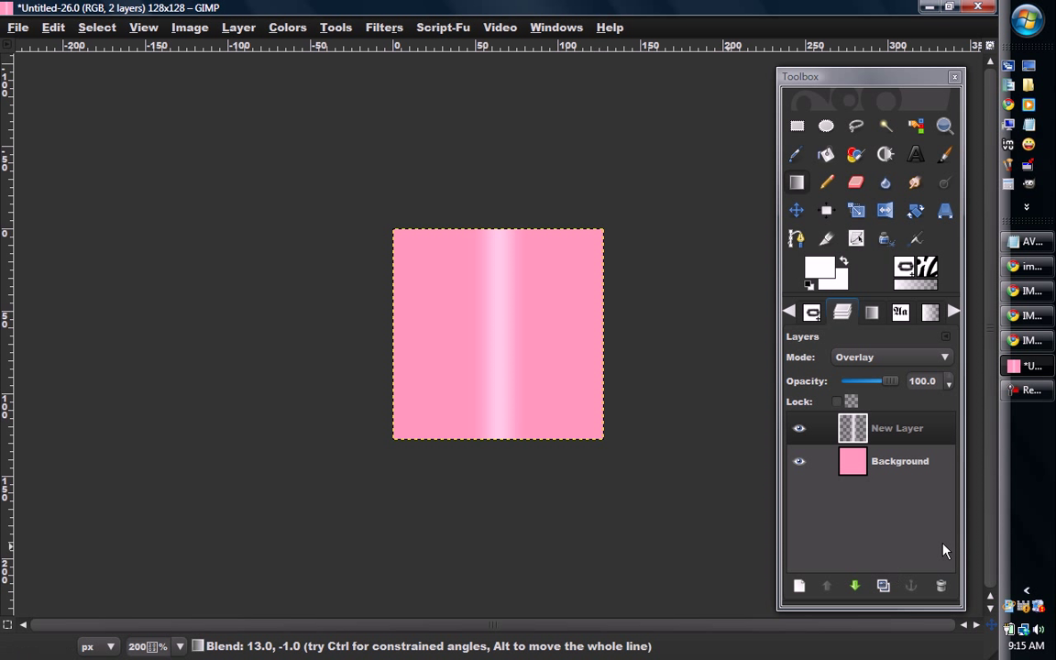
# Merge the highlight layer down into the background and add a new 128 × 128 px transparent layer
pyautogui.rightClick(904, 439)
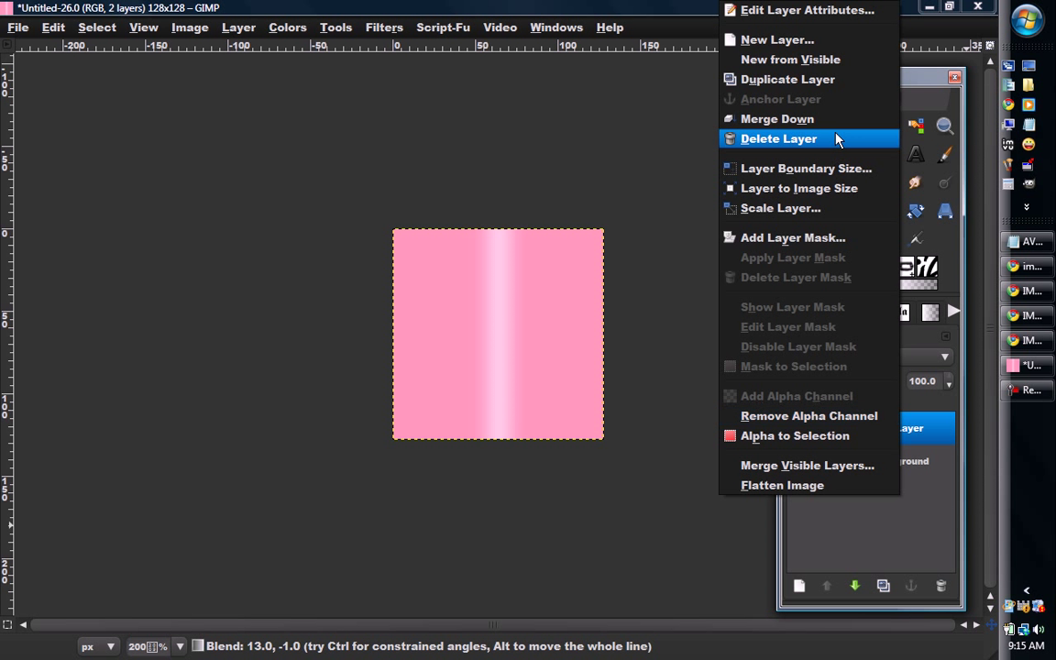
pyautogui.click(837, 120)
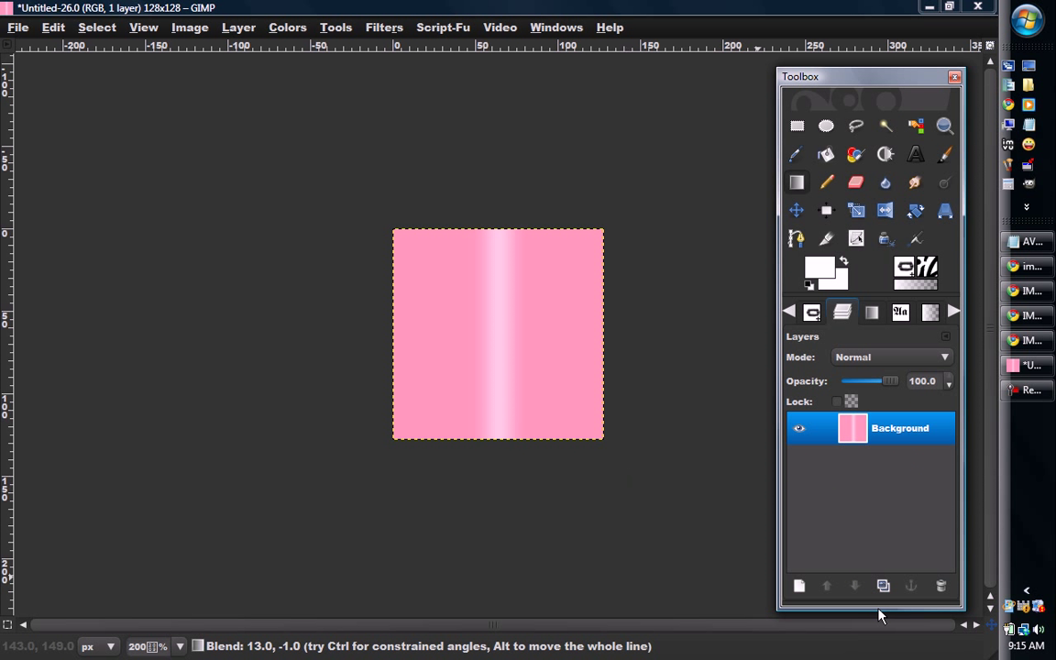
pyautogui.click(798, 586)
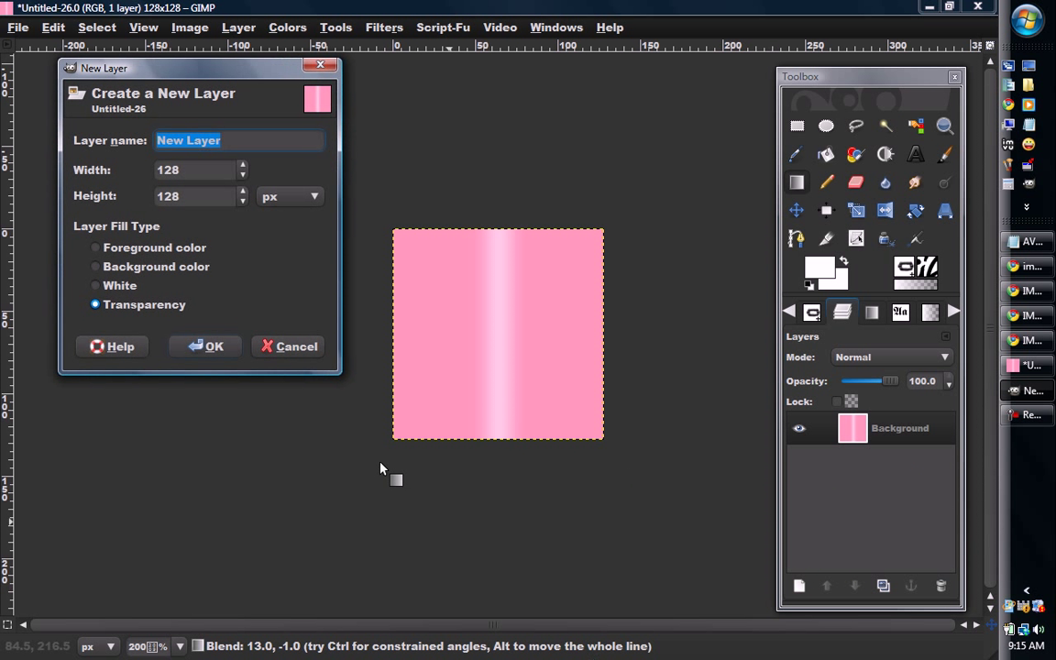
pyautogui.click(208, 197)
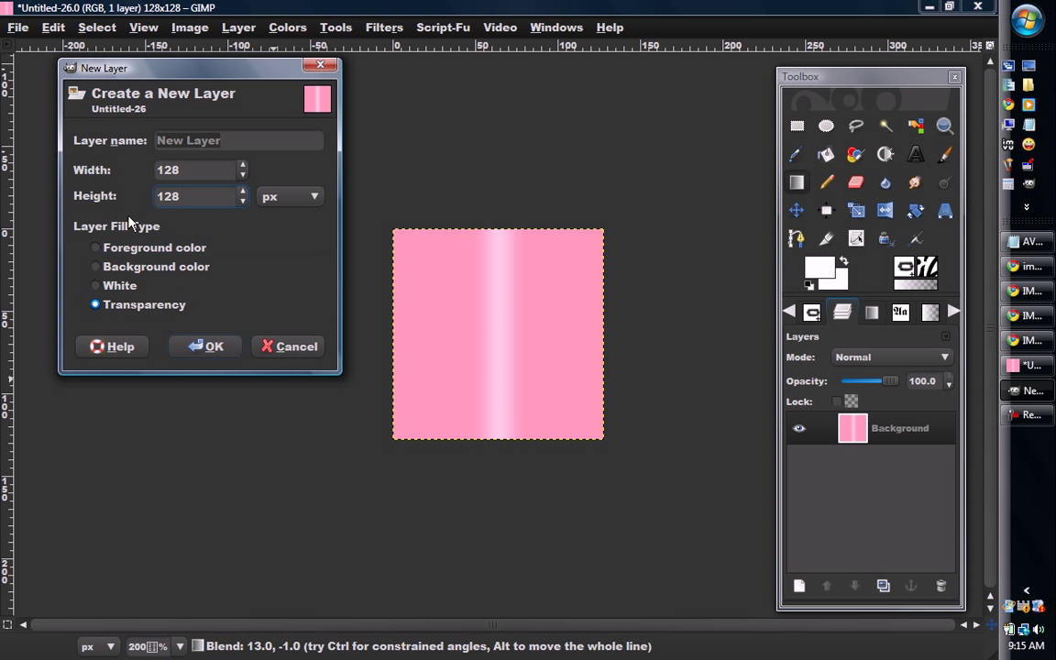
pyautogui.click(207, 346)
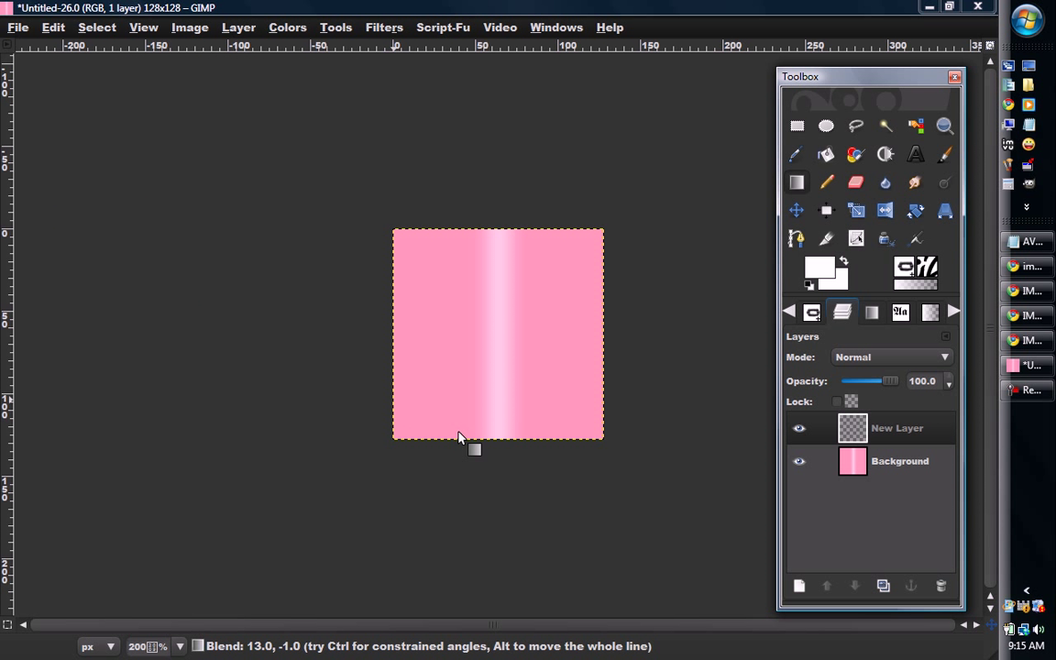
pyautogui.click(847, 436)
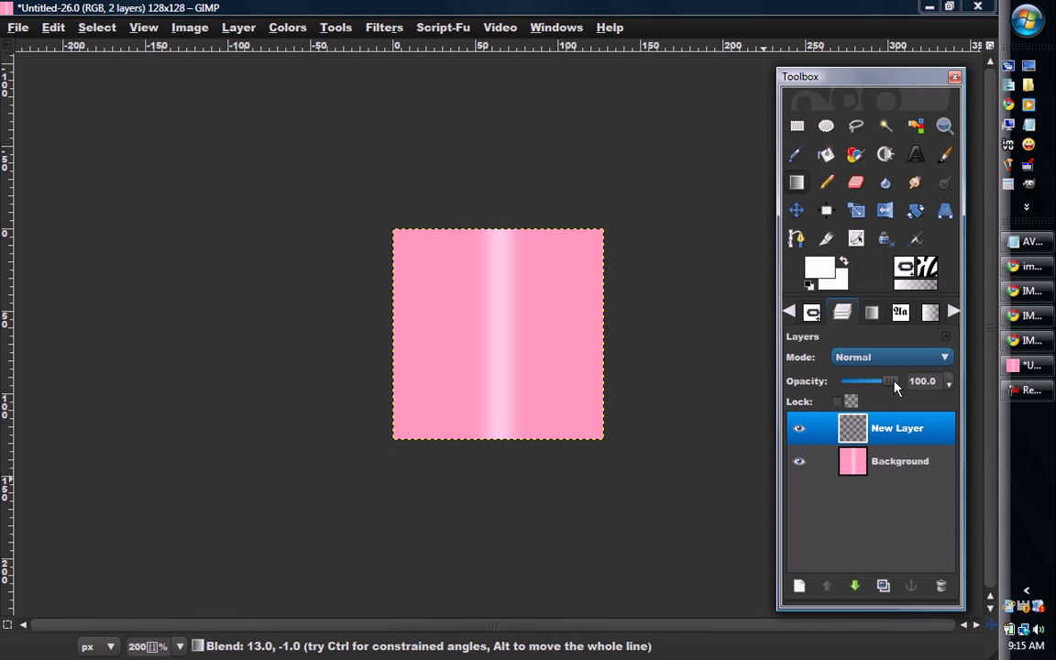
# Draw a large elliptical selection centered horizontally, overhanging the canvas sides and lower edge, and adjust it so its upper arc spans the canvas's upper part
pyautogui.click(797, 125)
pyautogui.click(806, 183)
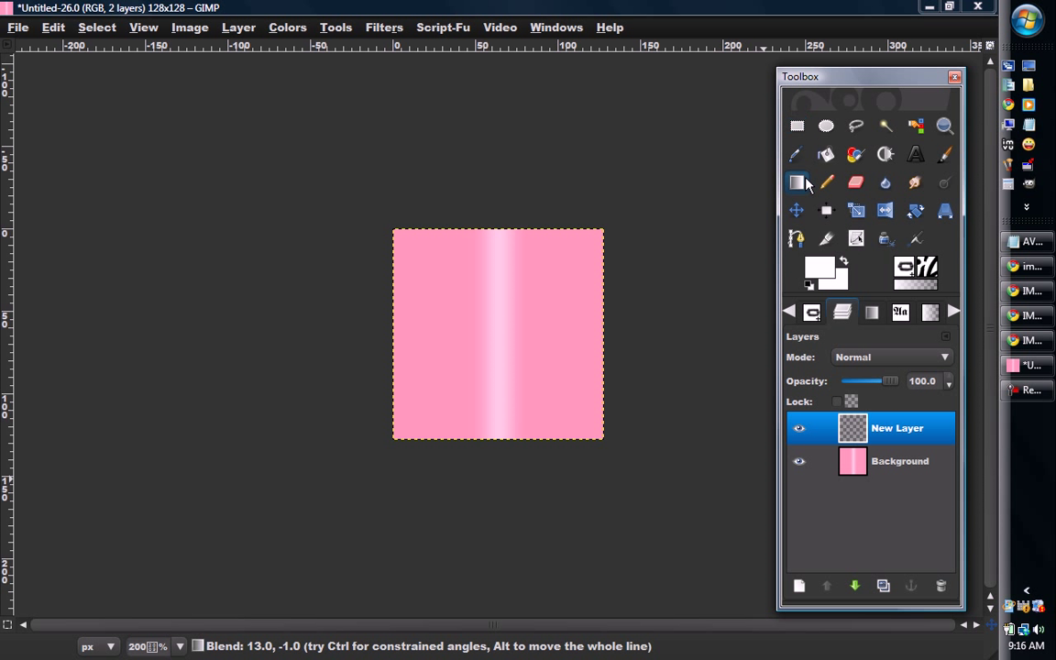
pyautogui.click(826, 125)
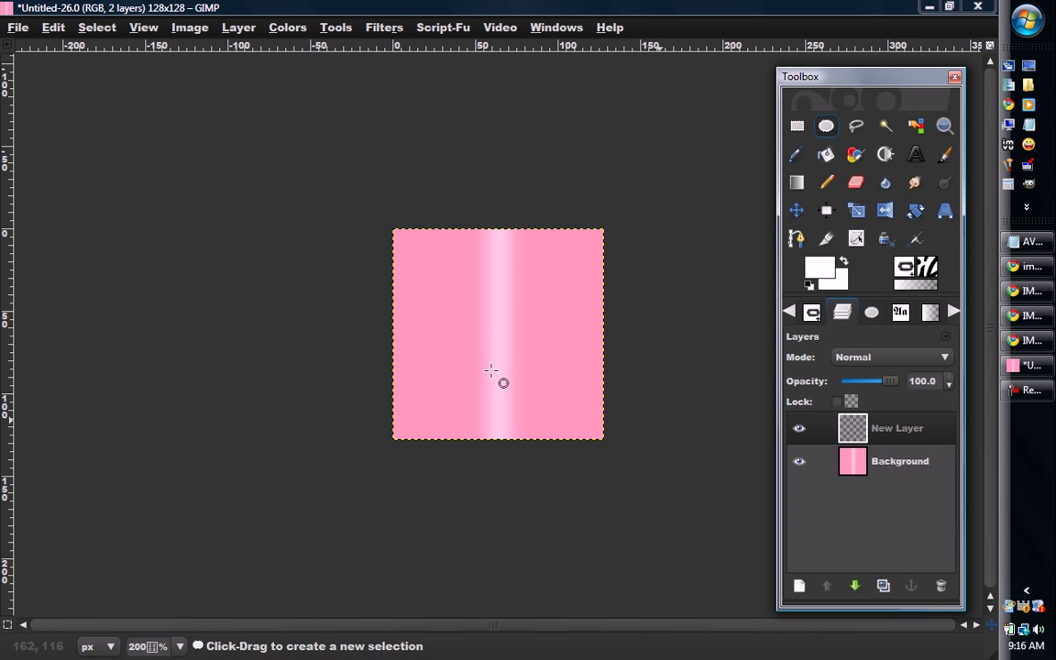
pyautogui.moveTo(370, 272); pyautogui.dragTo(640, 557)
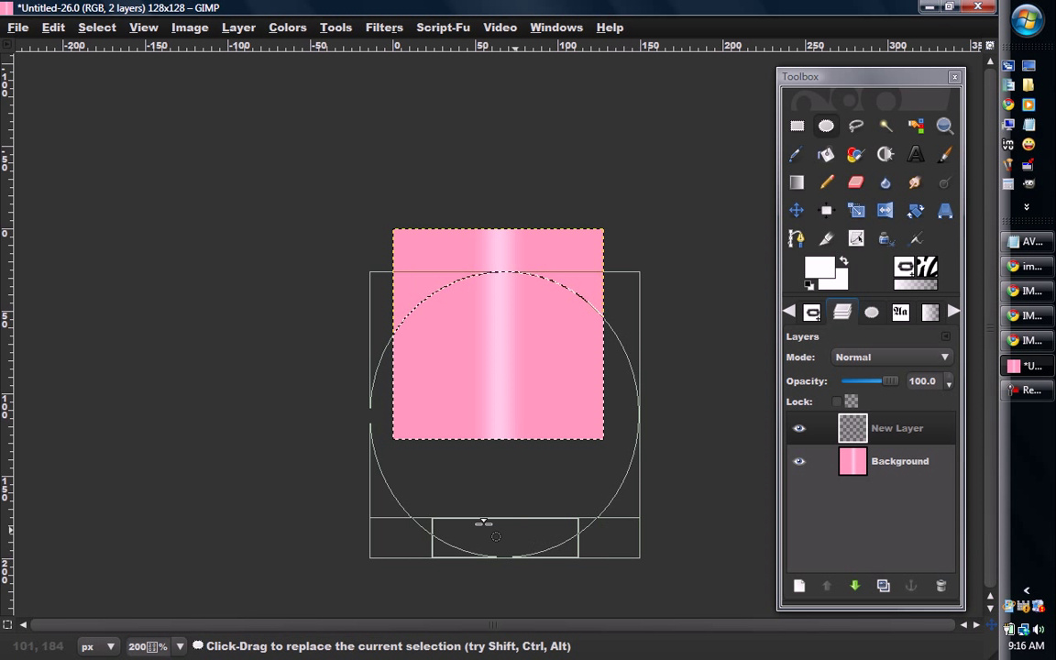
pyautogui.moveTo(399, 540); pyautogui.dragTo(368, 553)
pyautogui.moveTo(643, 521); pyautogui.dragTo(639, 550)
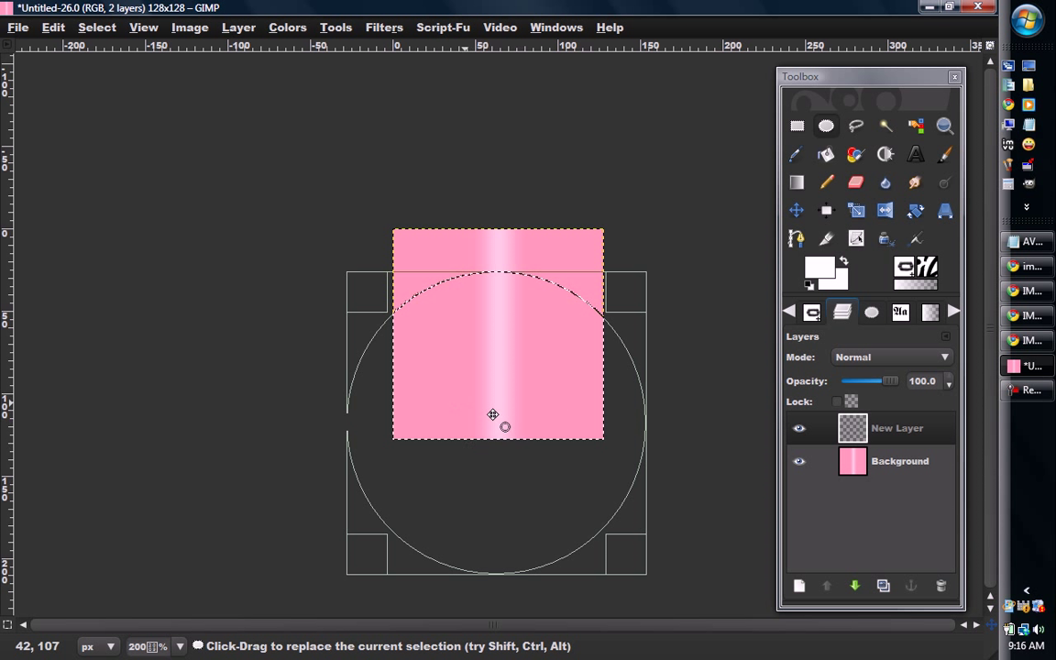
pyautogui.moveTo(367, 552); pyautogui.dragTo(374, 547)
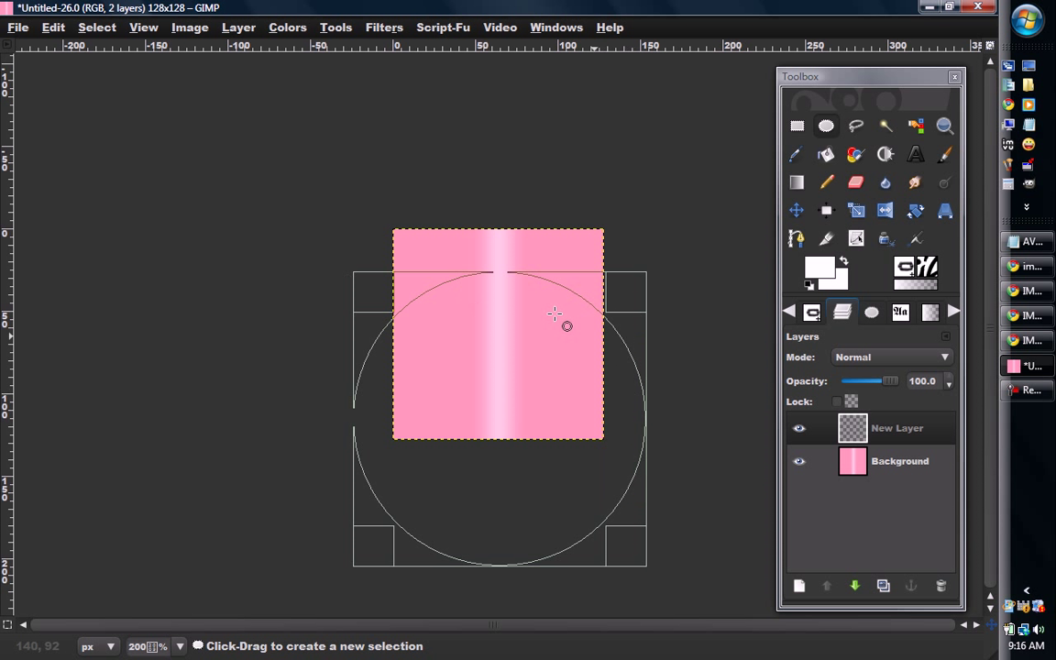
pyautogui.moveTo(622, 392); pyautogui.dragTo(622, 388)
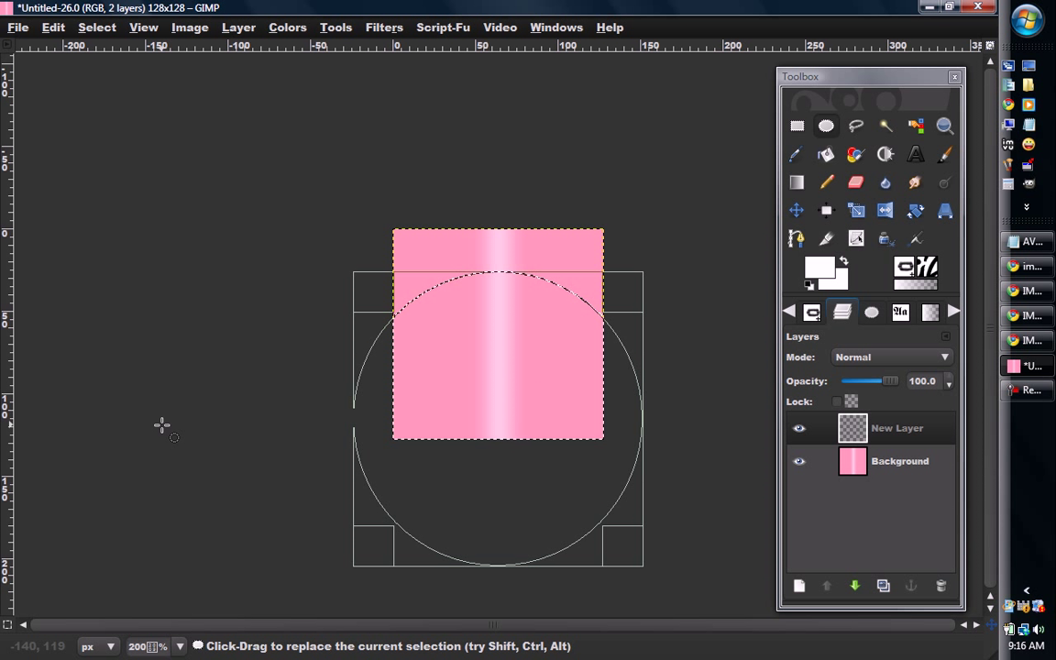
pyautogui.moveTo(504, 290)
pyautogui.mouseDown()
pyautogui.moveTo(508, 265)
pyautogui.moveTo(508, 314)
pyautogui.moveTo(505, 265)
pyautogui.moveTo(505, 285)
pyautogui.moveTo(503, 276)
pyautogui.mouseUp()
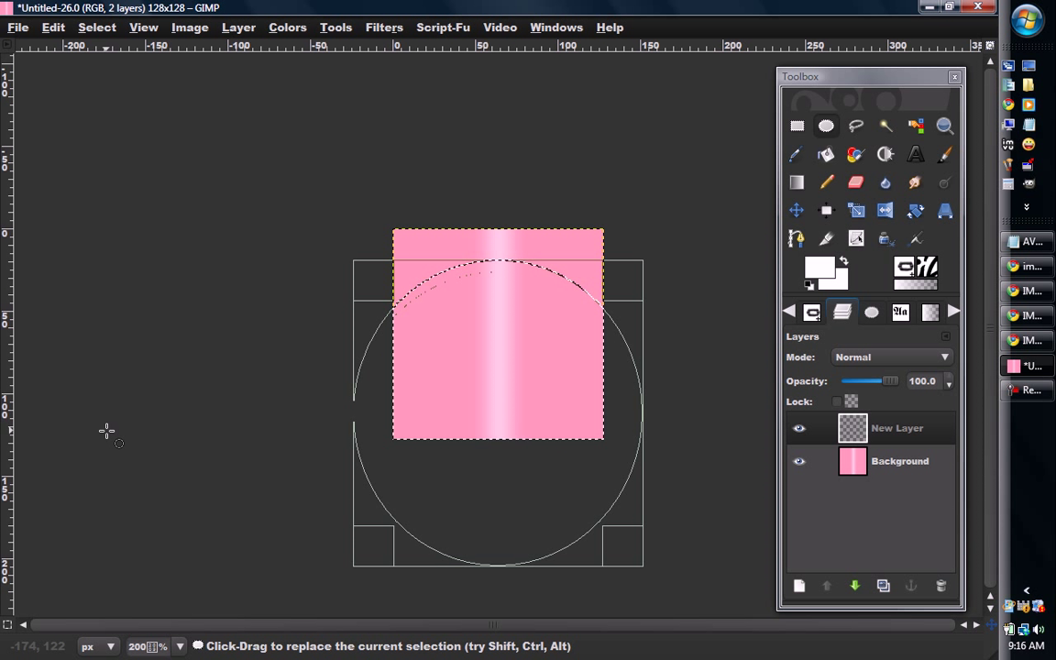
# Invert the elliptical selection, bucket-fill the area above the arc with white on the new layer, and deselect with the Background layer active
pyautogui.click(827, 154)
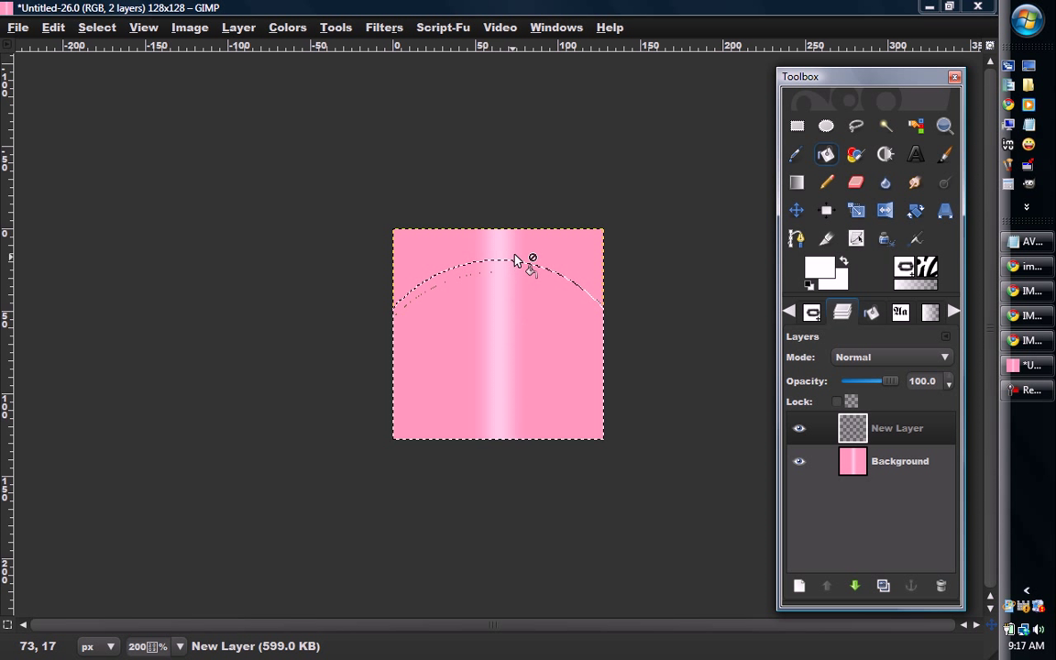
pyautogui.click(796, 184)
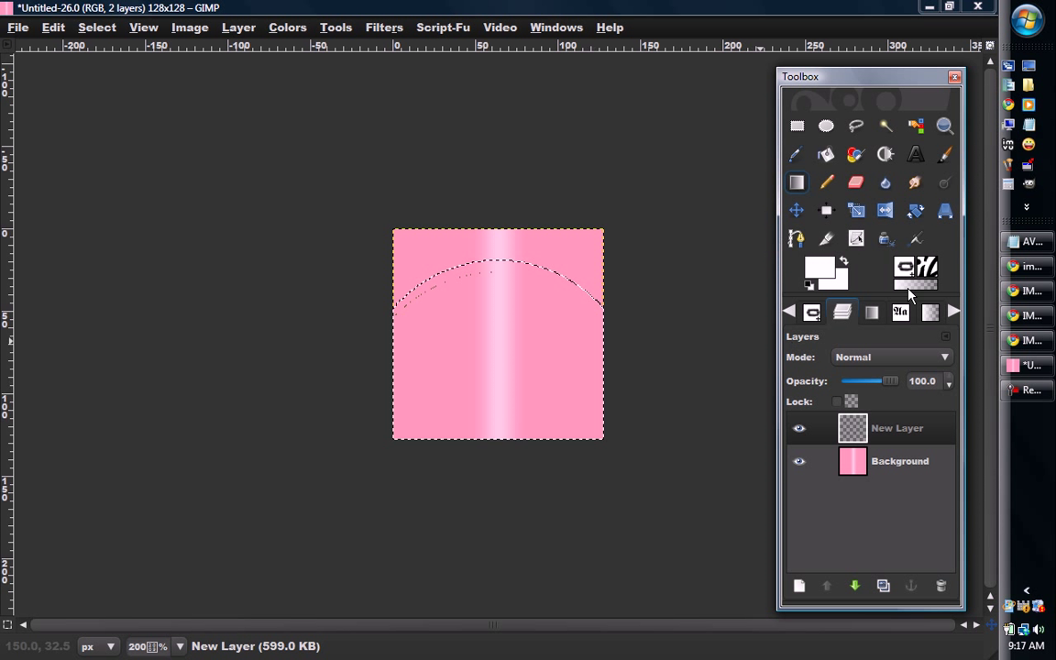
pyautogui.click(825, 154)
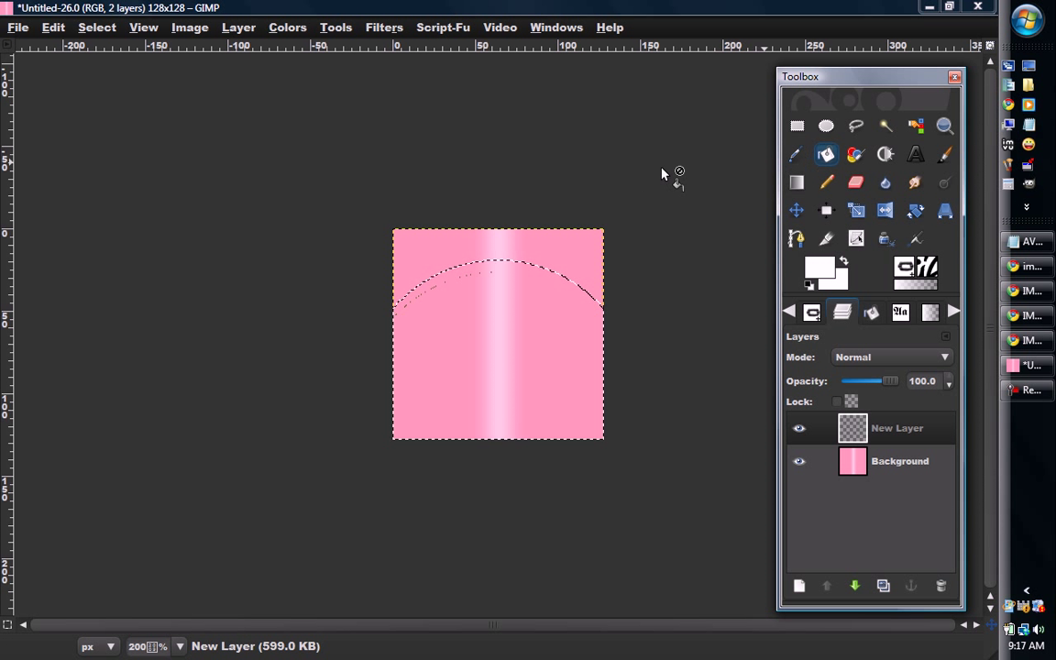
pyautogui.rightClick(500, 268)
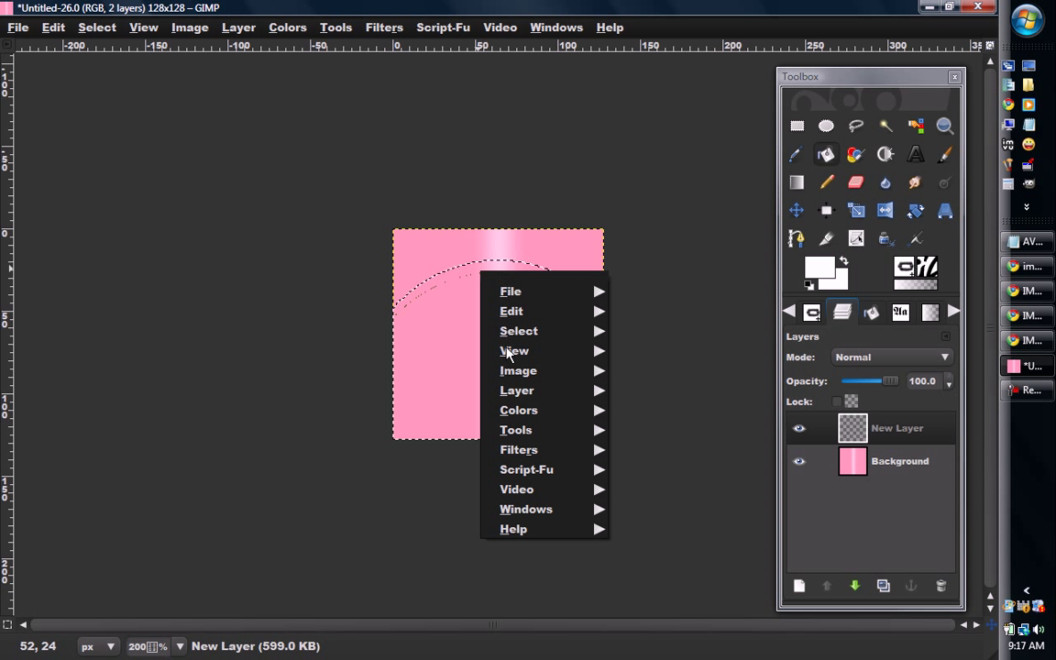
pyautogui.moveTo(531, 334)
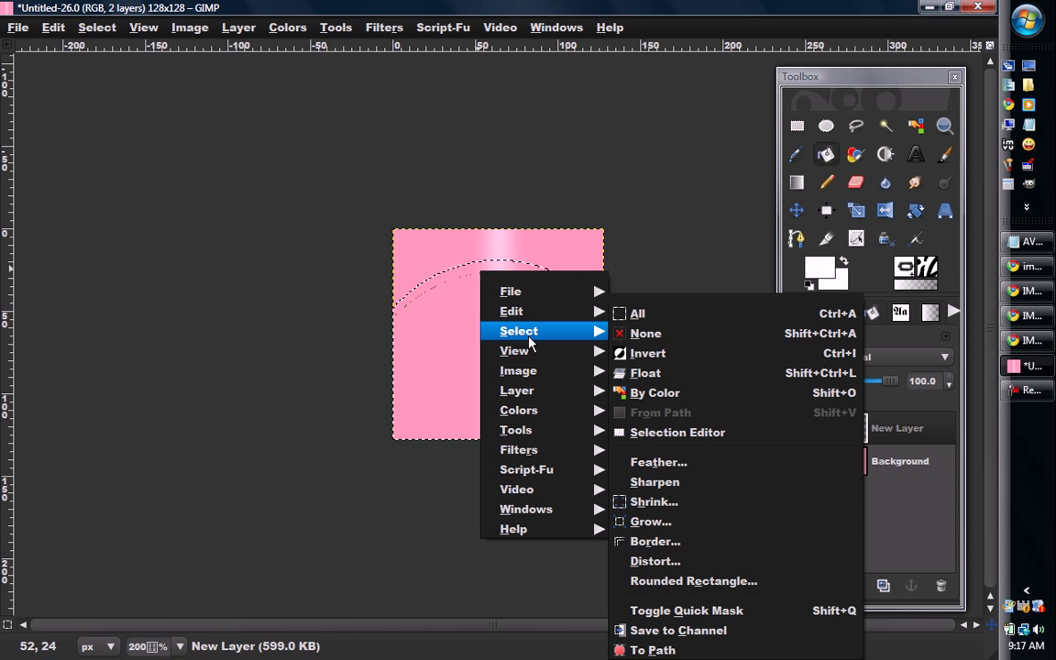
pyautogui.click(647, 354)
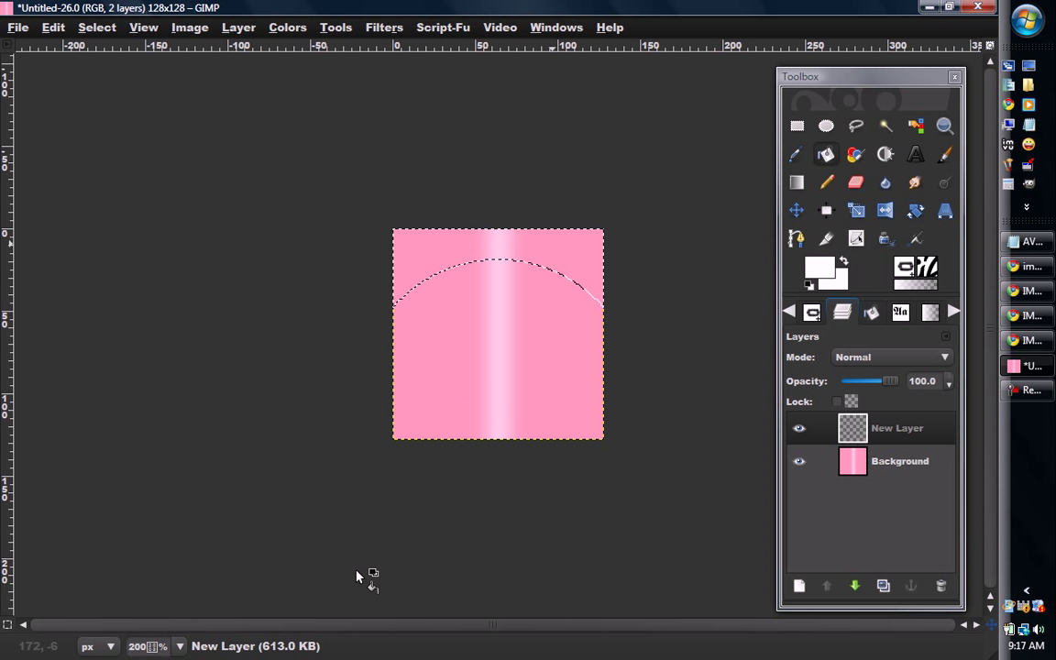
pyautogui.click(448, 241)
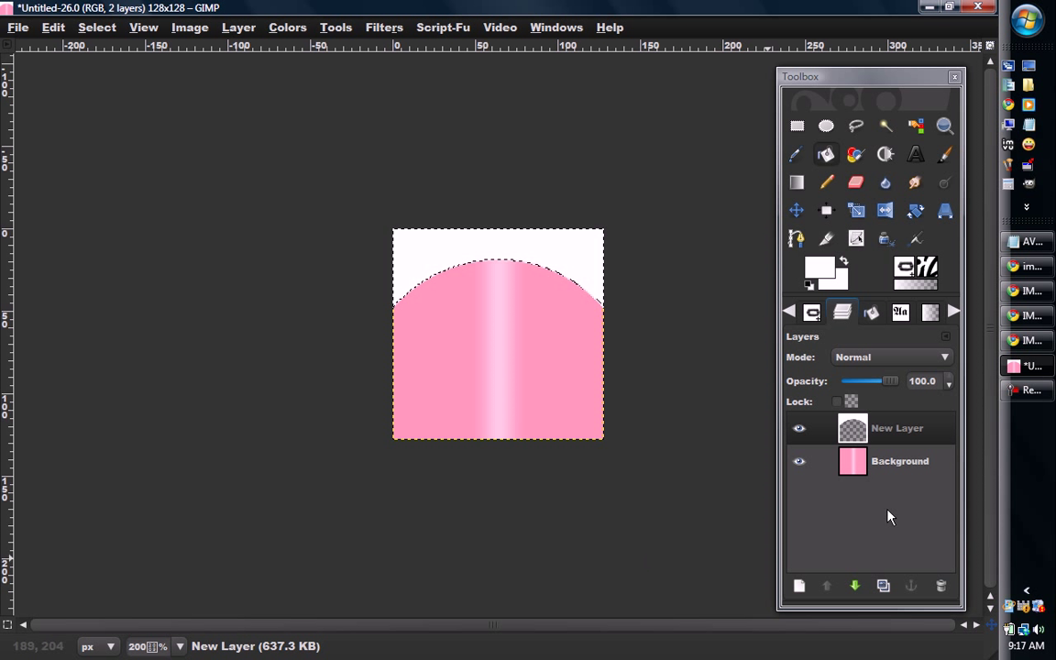
pyautogui.click(947, 467)
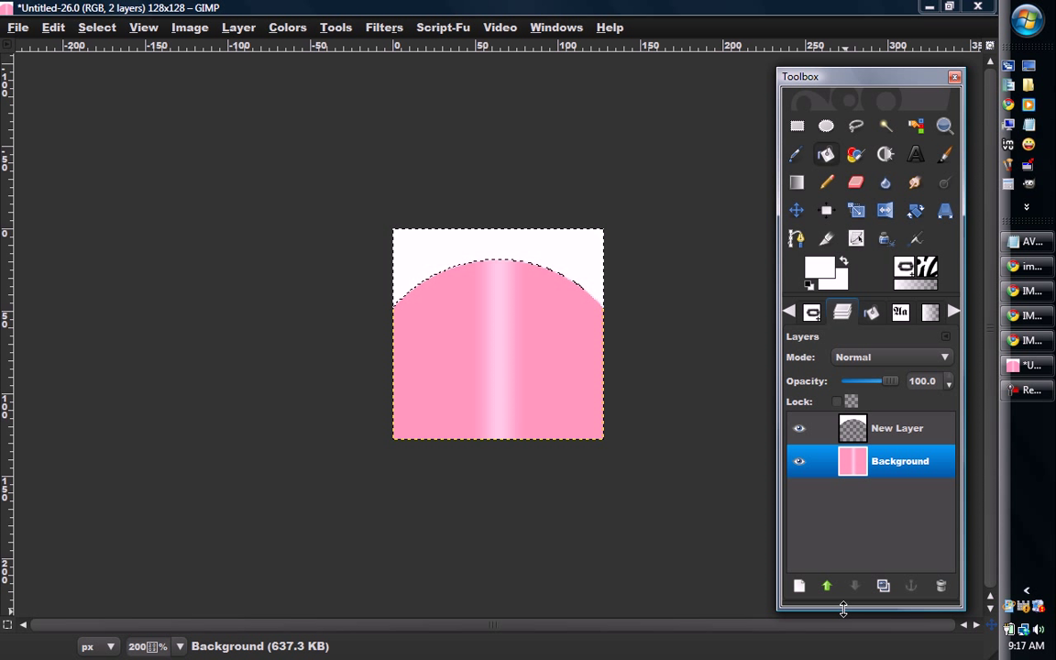
pyautogui.hotkey('ctrl', 'shift', 'a')
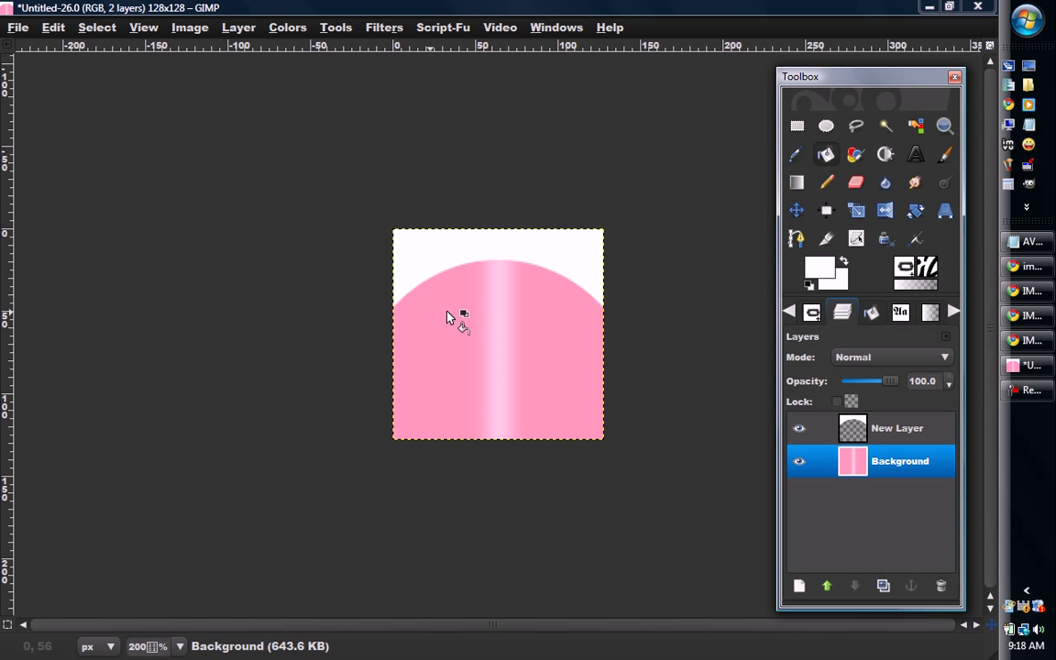
# Draw an elliptical selection about 163 px wide above the canvas and adjust it so its lower arc dips into the canvas from both upper corners
pyautogui.click(828, 139)
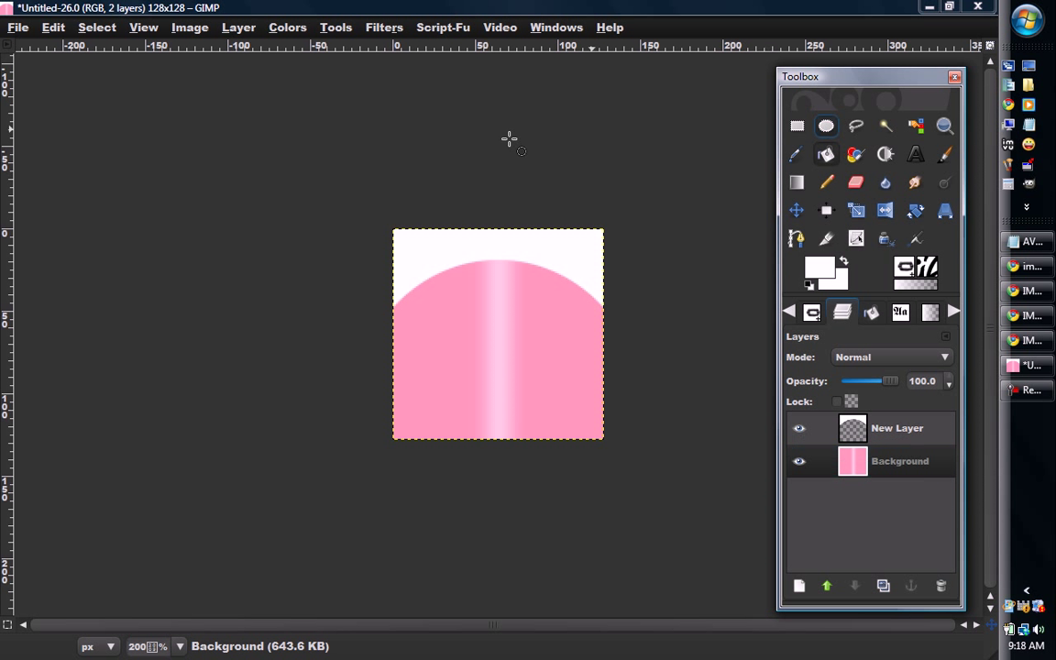
pyautogui.moveTo(374, 158); pyautogui.dragTo(644, 294)
pyautogui.moveTo(636, 240); pyautogui.dragTo(632, 236)
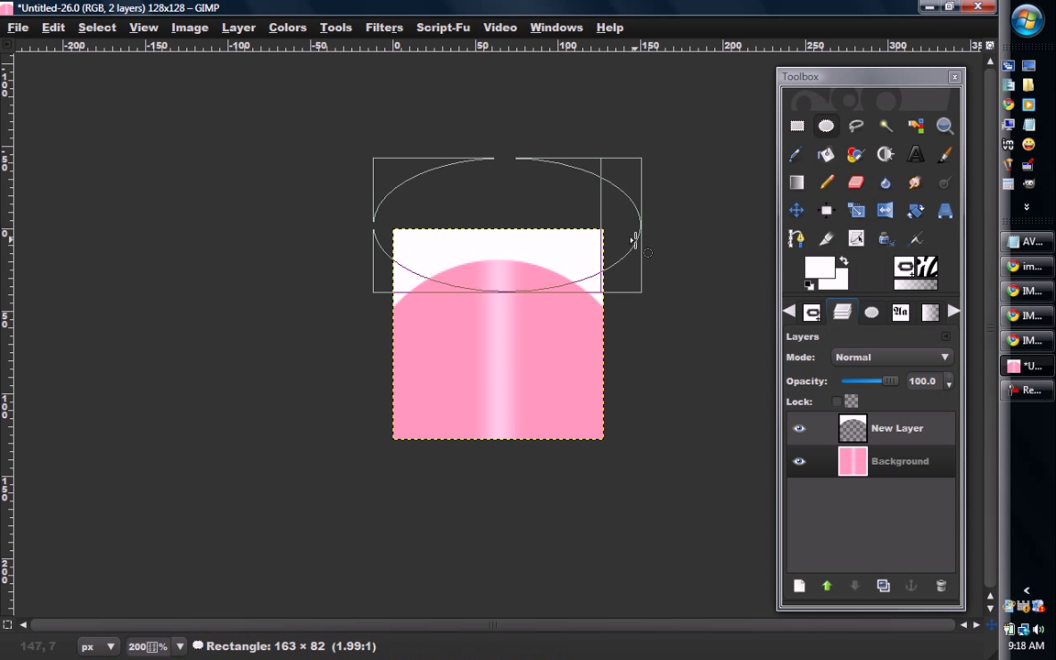
pyautogui.moveTo(554, 195); pyautogui.dragTo(558, 170)
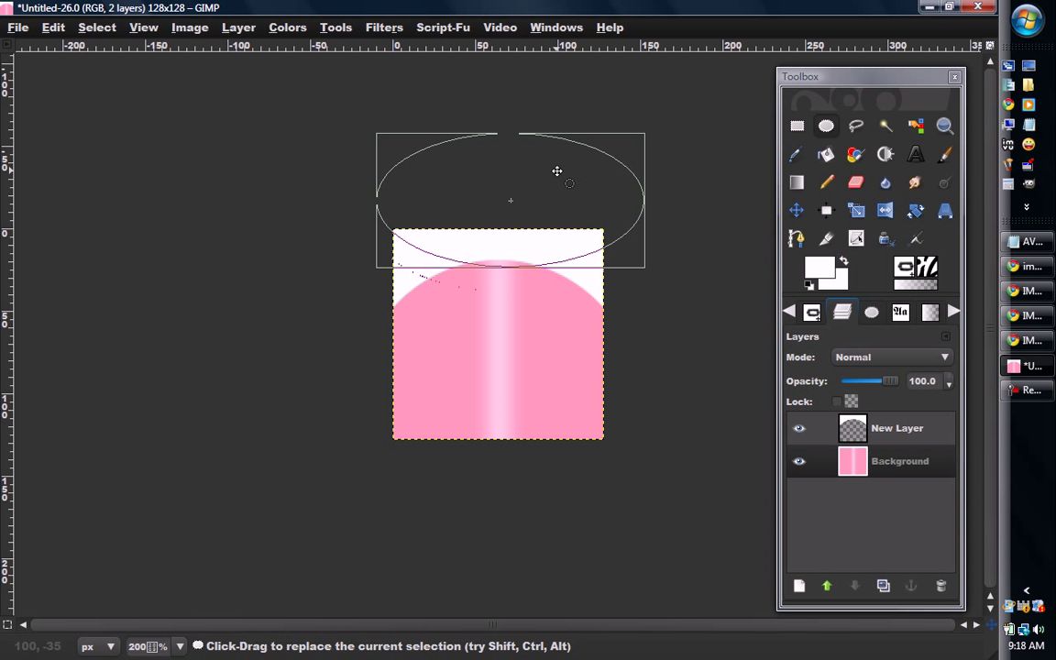
pyautogui.moveTo(556, 169); pyautogui.dragTo(556, 175)
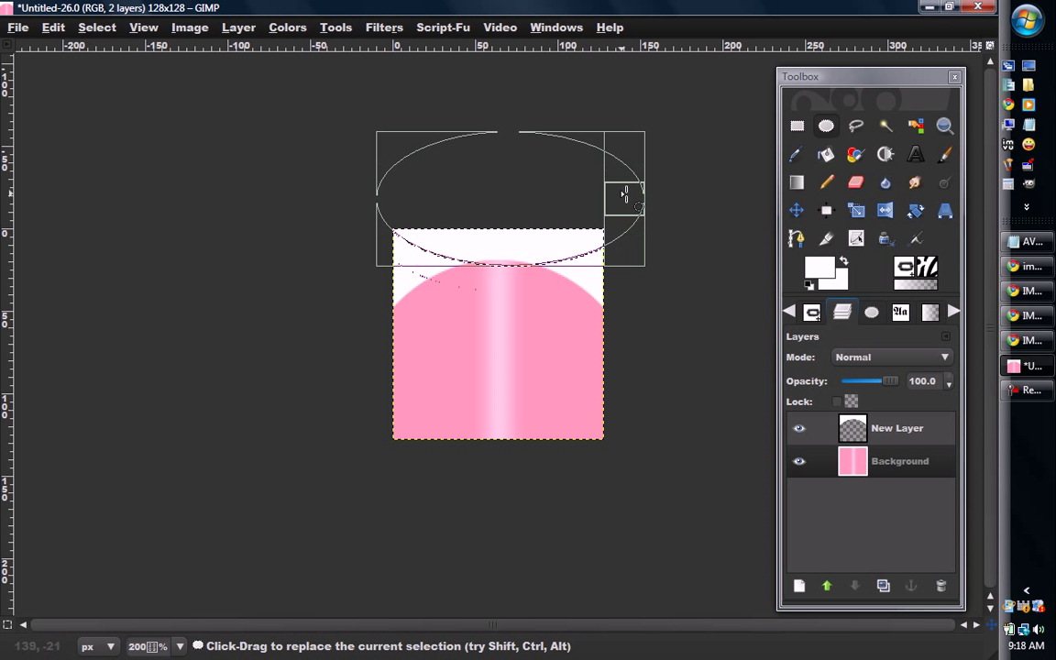
pyautogui.moveTo(632, 156); pyautogui.dragTo(616, 92)
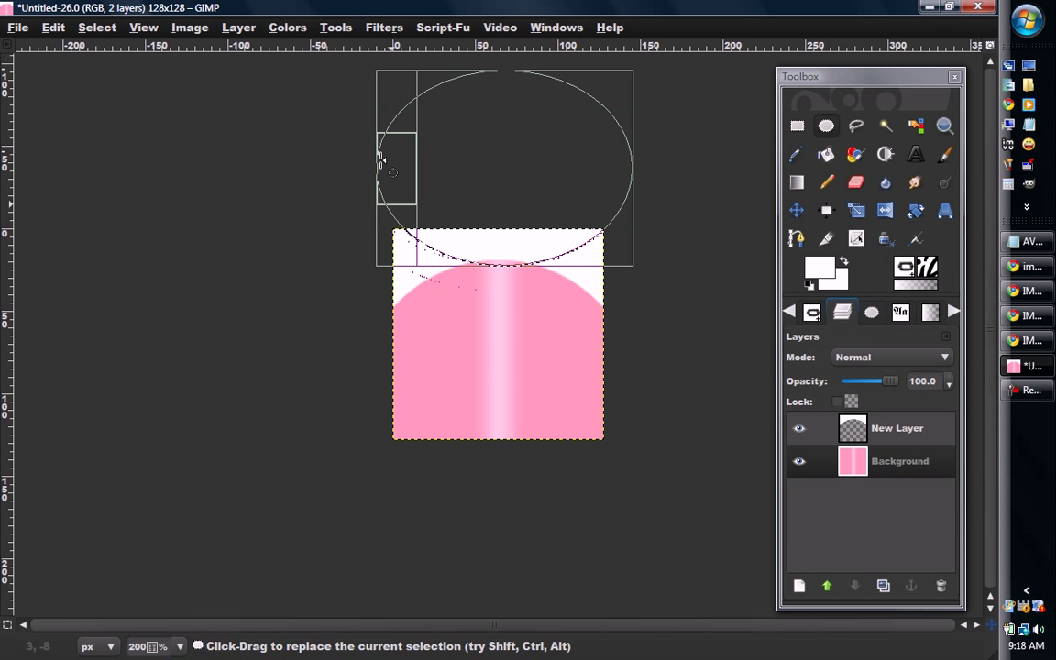
pyautogui.moveTo(370, 163); pyautogui.dragTo(367, 161)
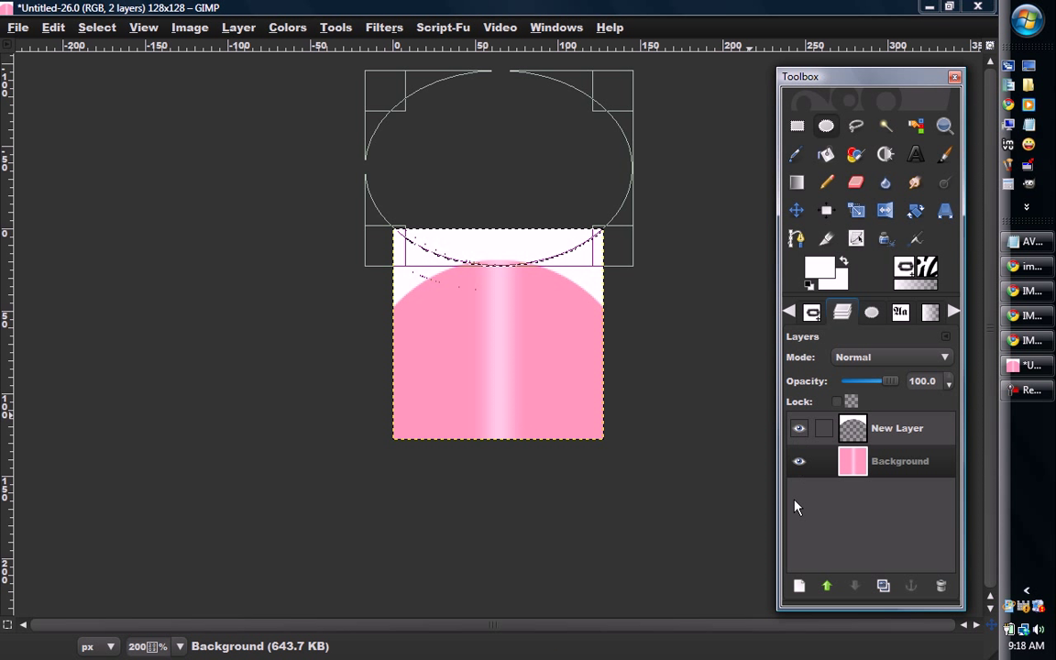
# Hide the white arch layer and add a new 128 × 128 px transparent layer above the background
pyautogui.click(799, 428)
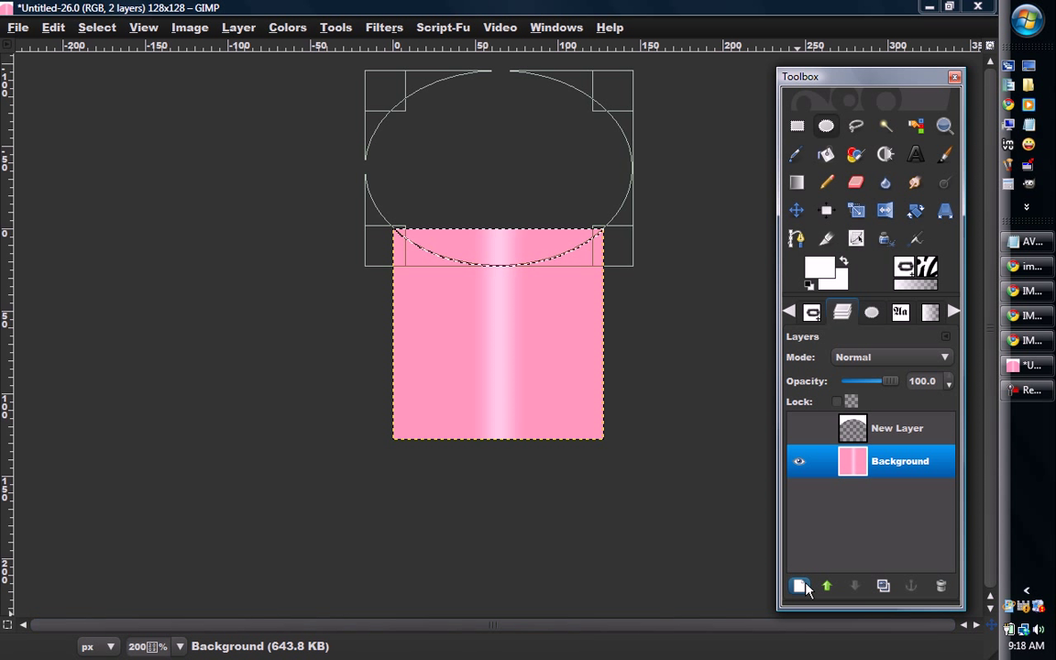
pyautogui.hotkey('shift', 'ctrl', 'n')
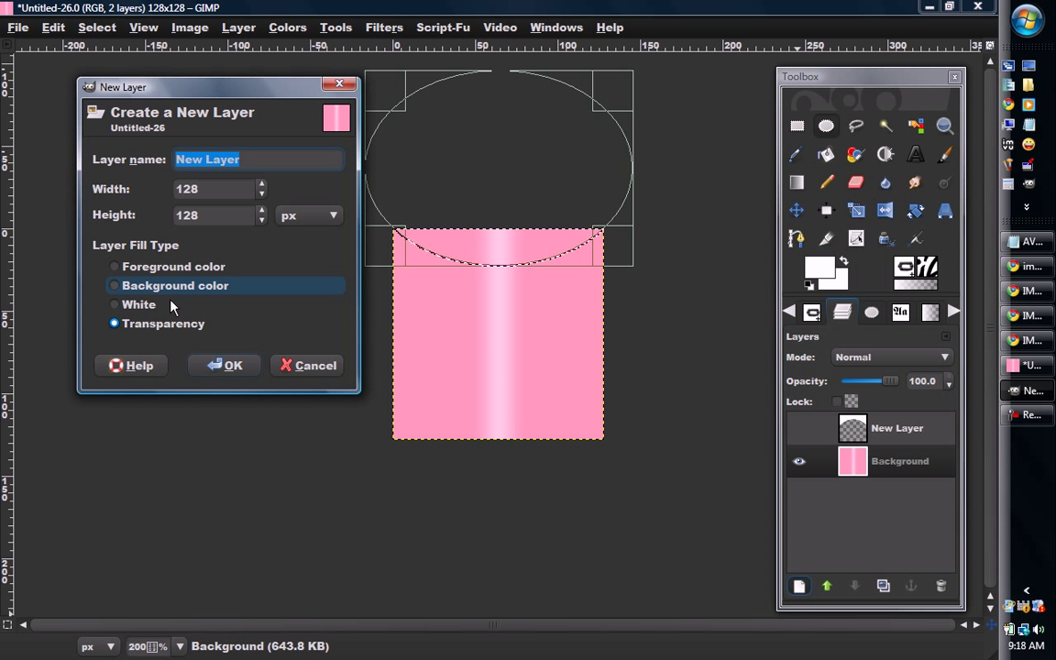
pyautogui.click(235, 367)
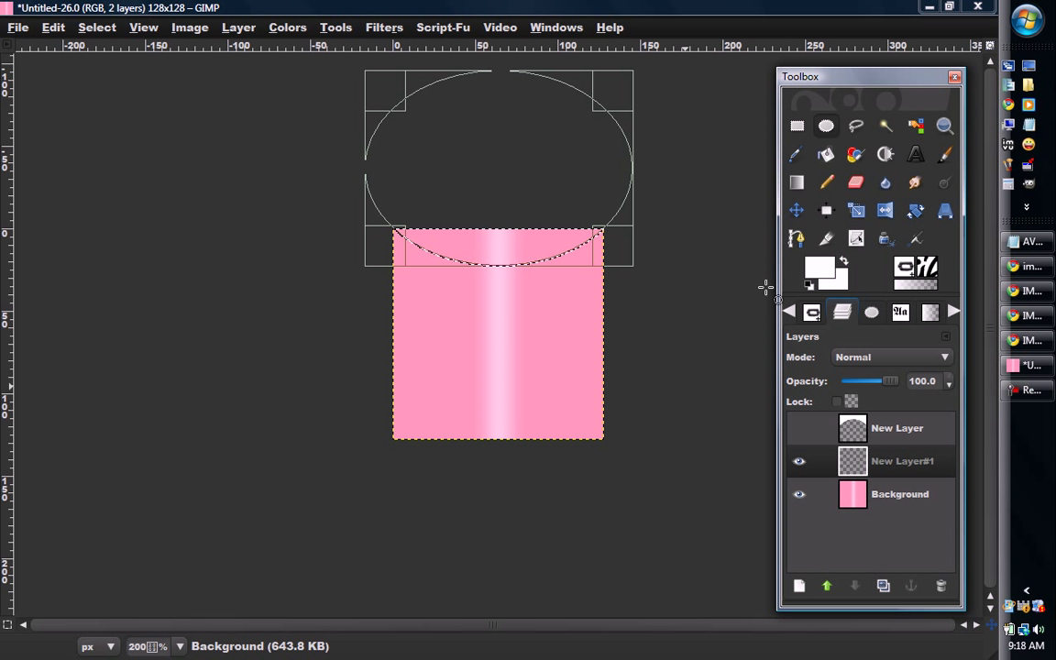
# Bucket-fill the curved selection at the canvas's upper edge with white on New Layer#1 and clear the selection
pyautogui.click(827, 154)
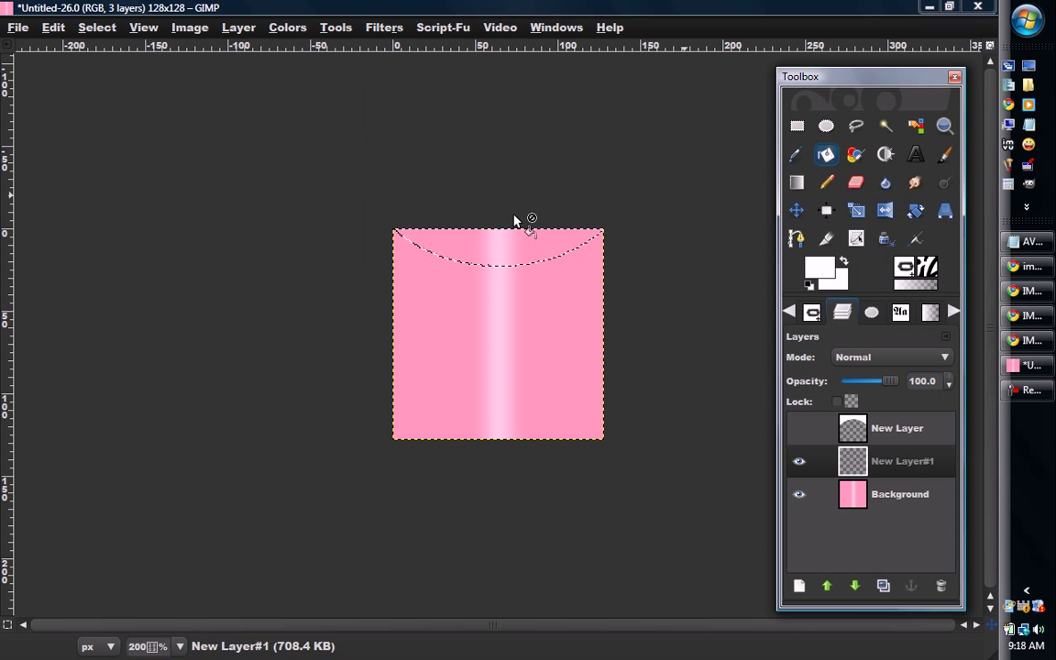
pyautogui.click(497, 235)
pyautogui.hotkey('shift', 'ctrl', 'a')
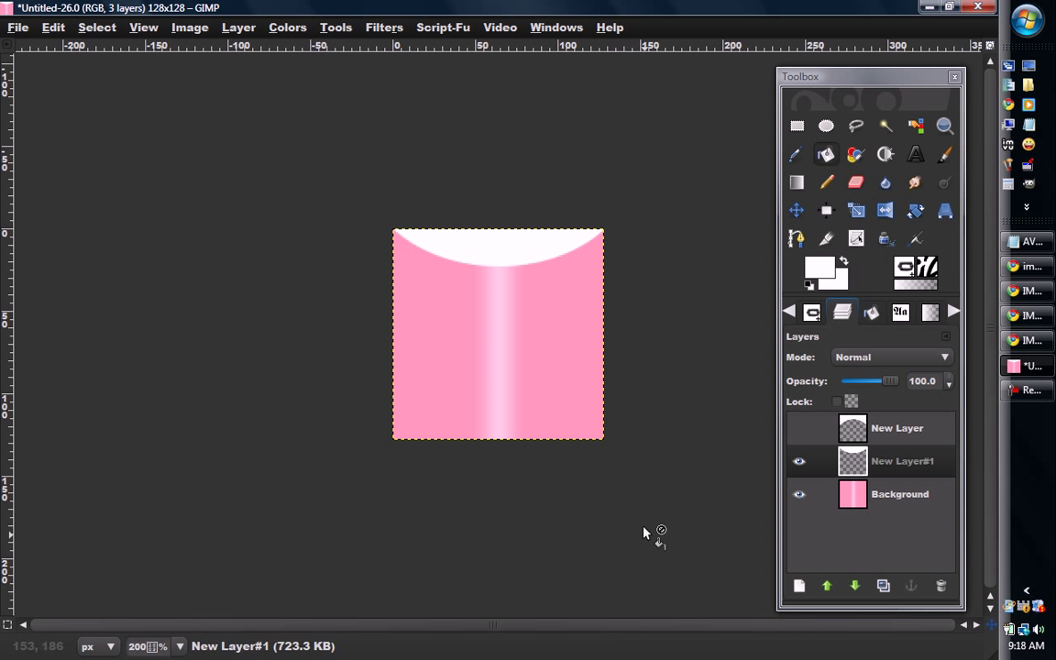
# Hide New Layer#1 and toggle the arch layer's visibility on and off, leaving only the background shown
pyautogui.click(799, 463)
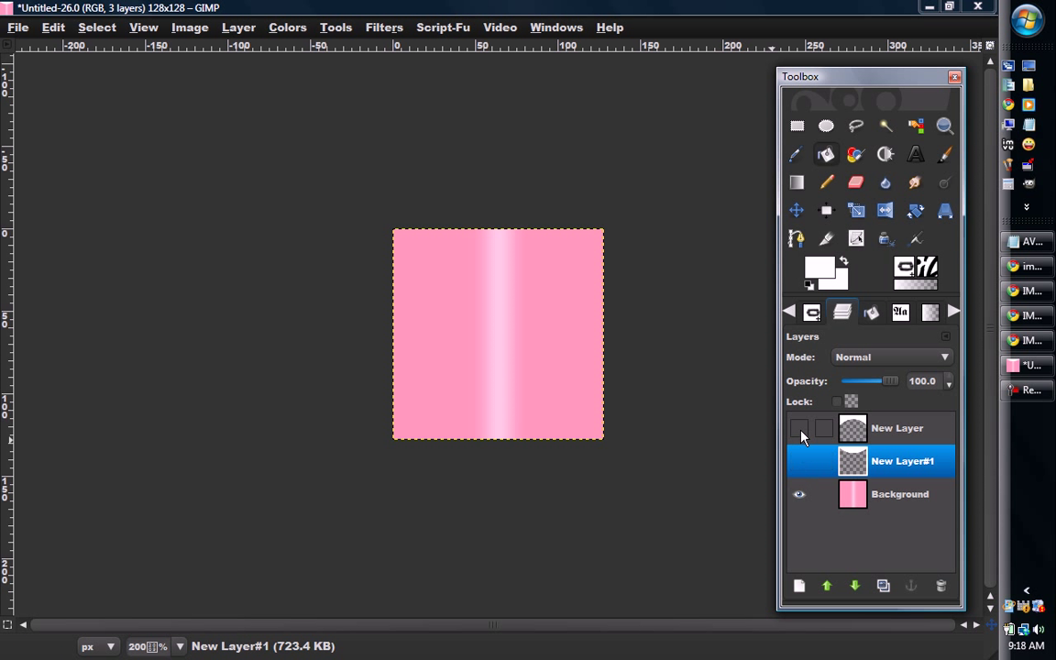
pyautogui.click(800, 429)
pyautogui.click(800, 428)
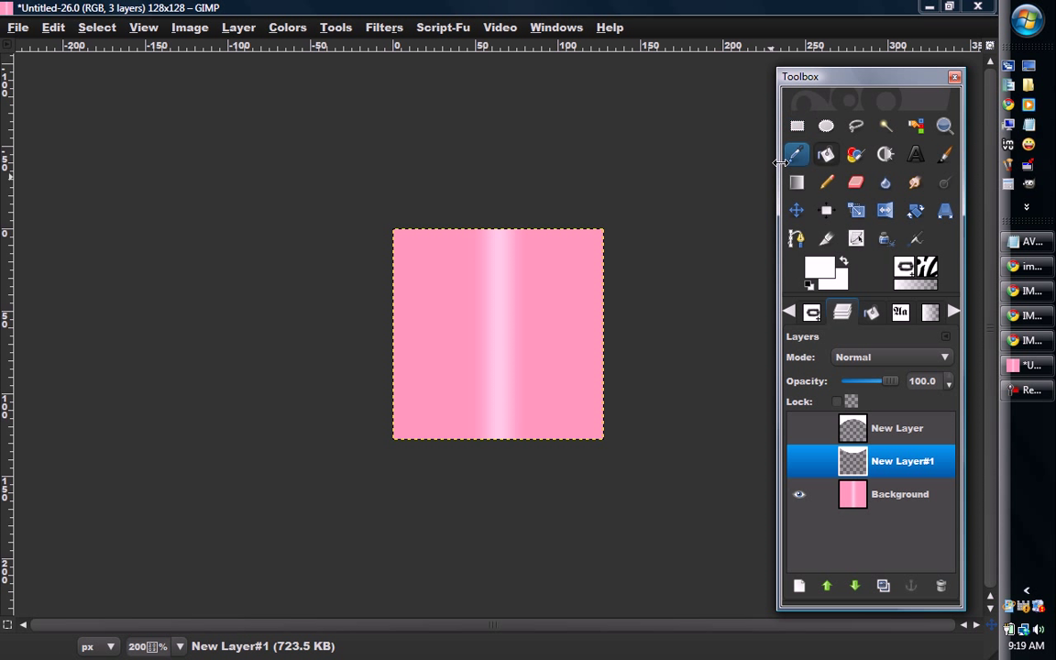
# Show the arch layer named New Layer and move New Layer#1 below the background layer
pyautogui.click(852, 131)
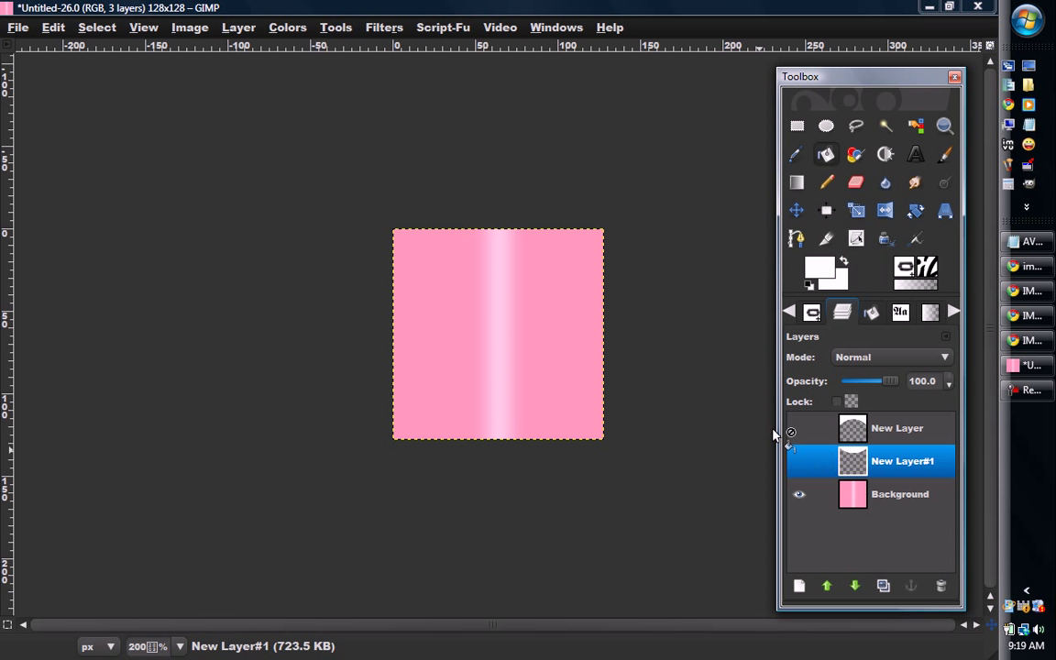
pyautogui.click(802, 430)
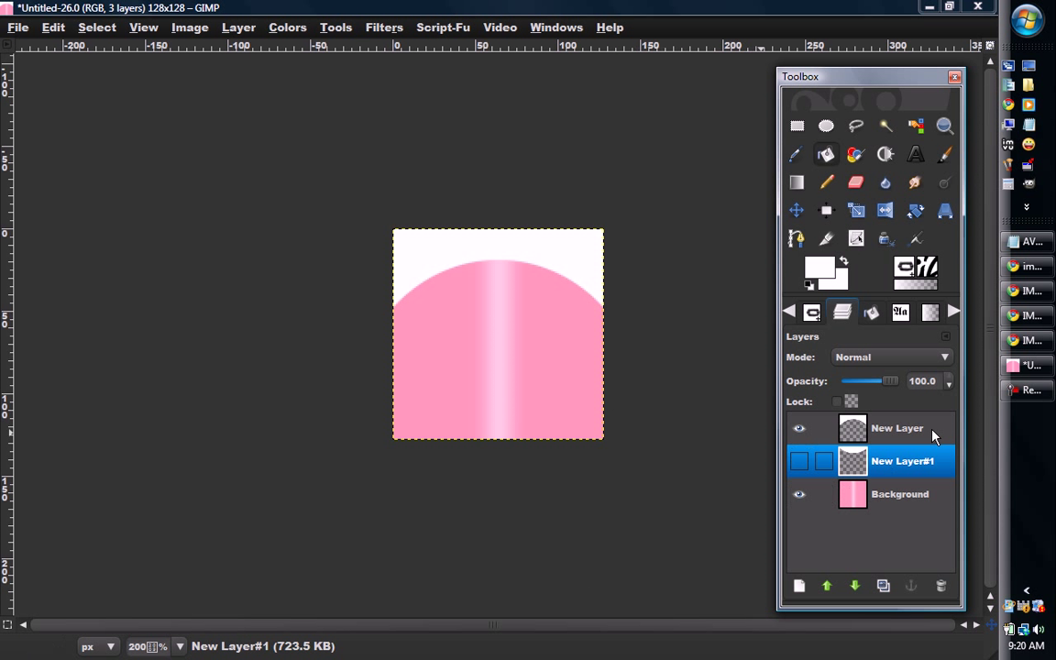
pyautogui.moveTo(901, 504)
pyautogui.mouseDown()
pyautogui.moveTo(904, 514)
pyautogui.moveTo(903, 495)
pyautogui.mouseUp()
pyautogui.click(856, 587)
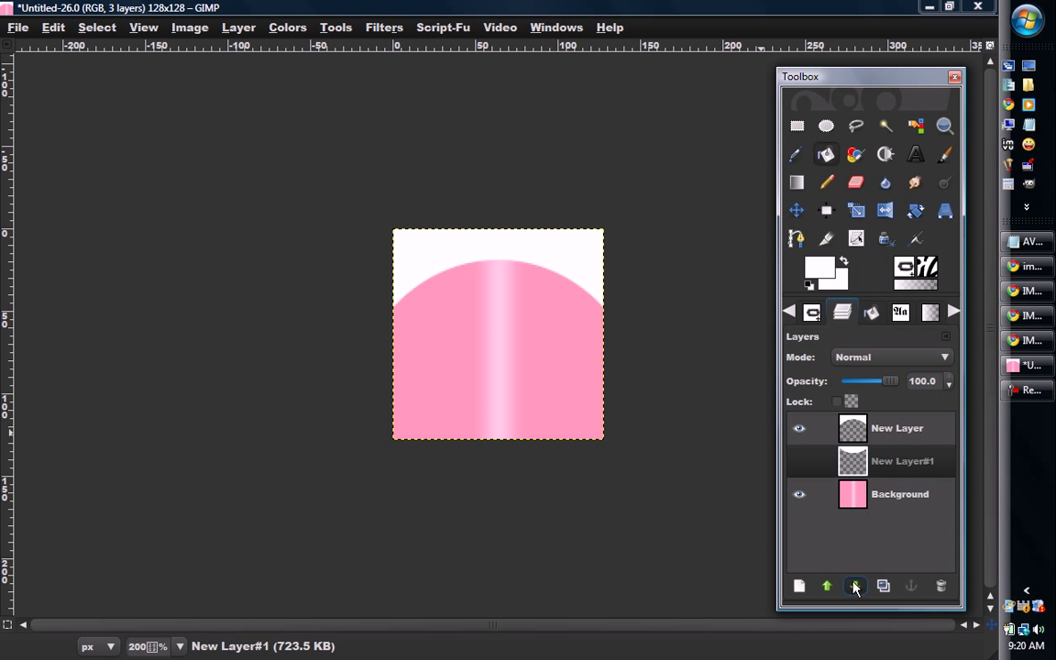
# Add a new 128 × 128 px transparent layer directly above the arch layer
pyautogui.click(874, 431)
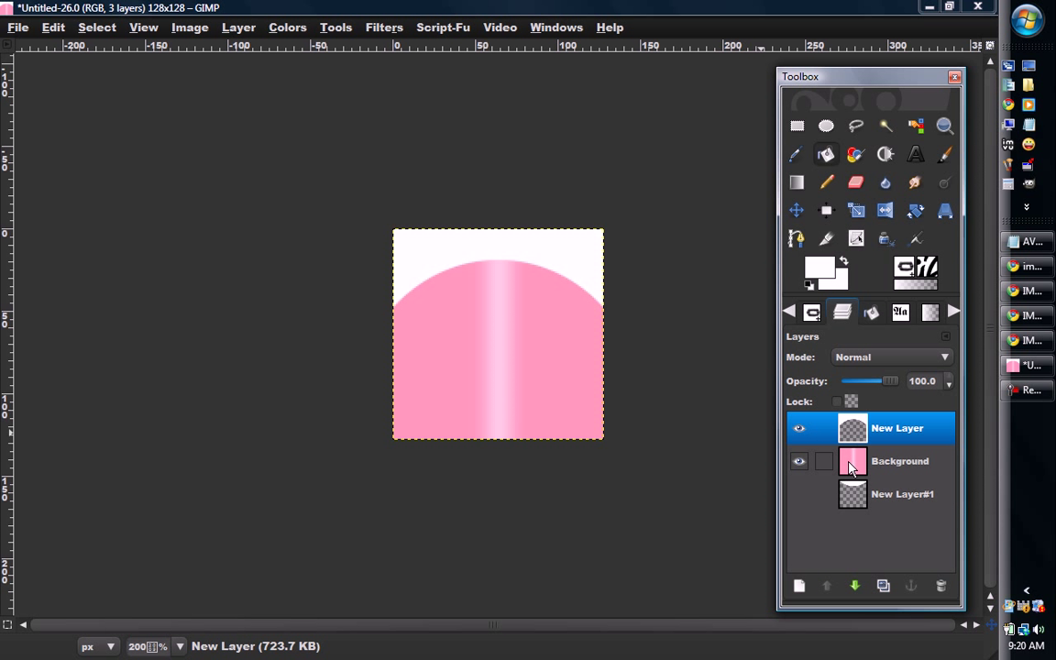
pyautogui.click(800, 586)
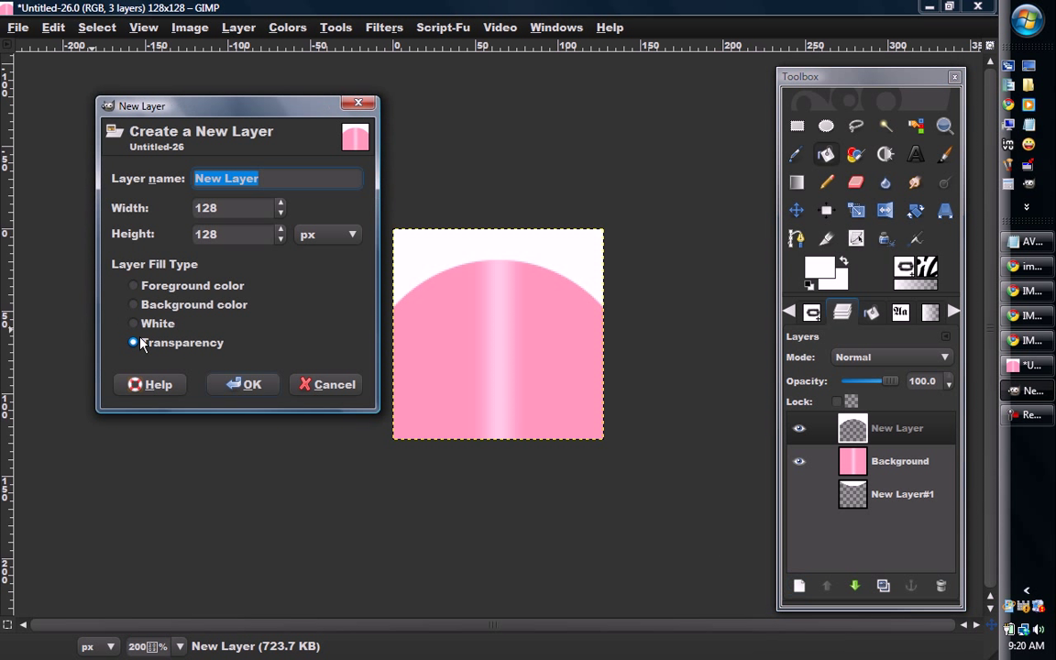
pyautogui.click(249, 385)
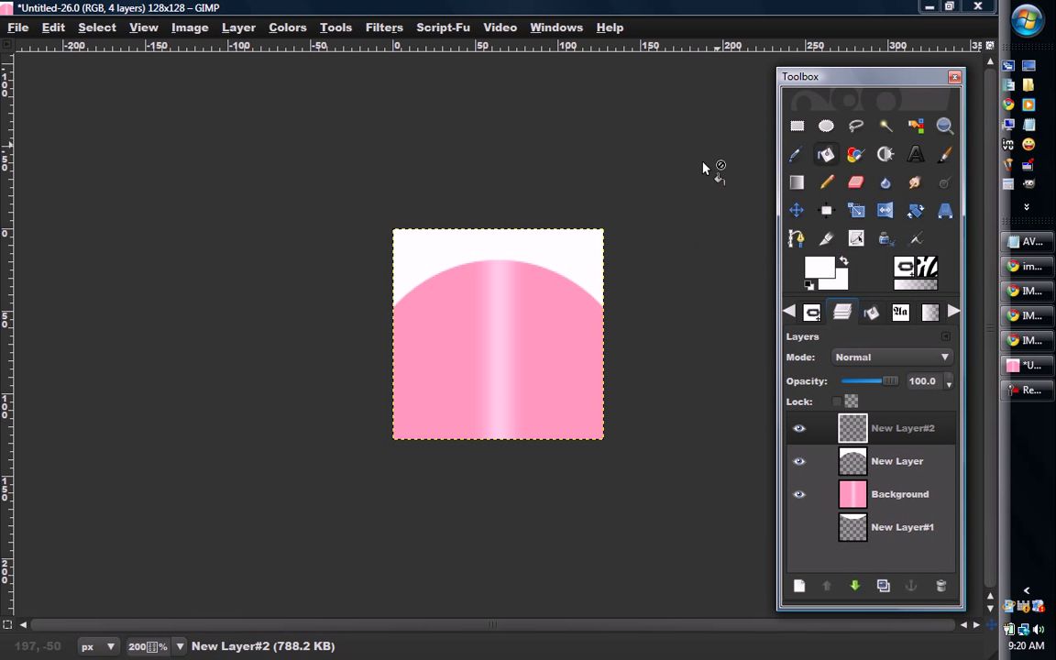
# Draw an elliptical selection about 279 × 223 px whose lower-left arc sweeps from the canvas's left edge to its lower-right corner
pyautogui.press('e')
pyautogui.moveTo(354, 149); pyautogui.dragTo(648, 443)
pyautogui.moveTo(521, 344); pyautogui.dragTo(561, 269)
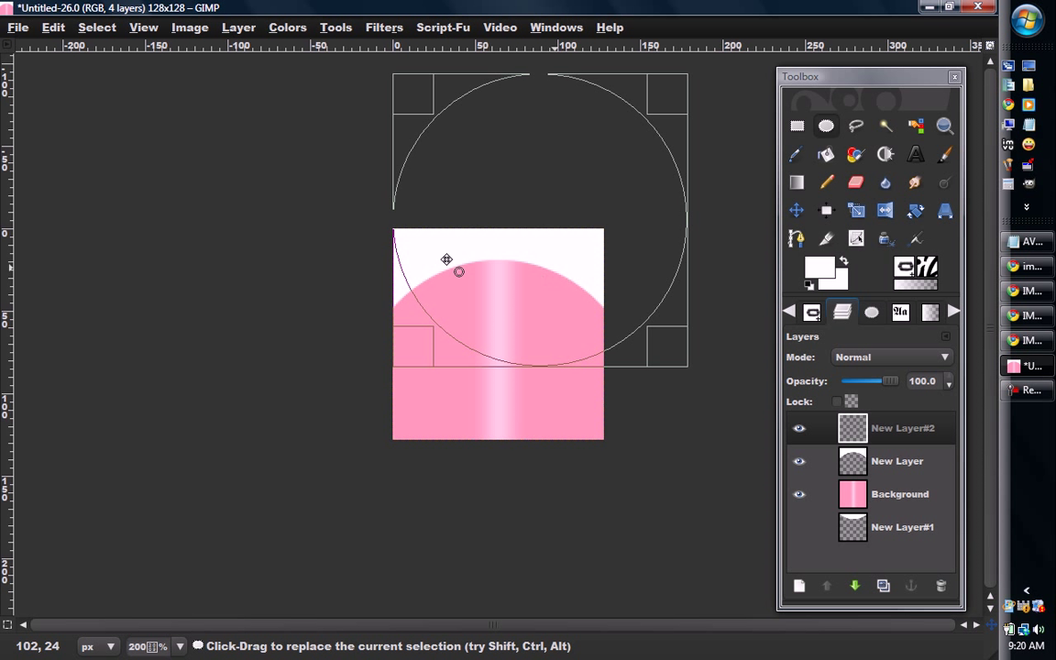
pyautogui.moveTo(672, 344); pyautogui.dragTo(840, 413)
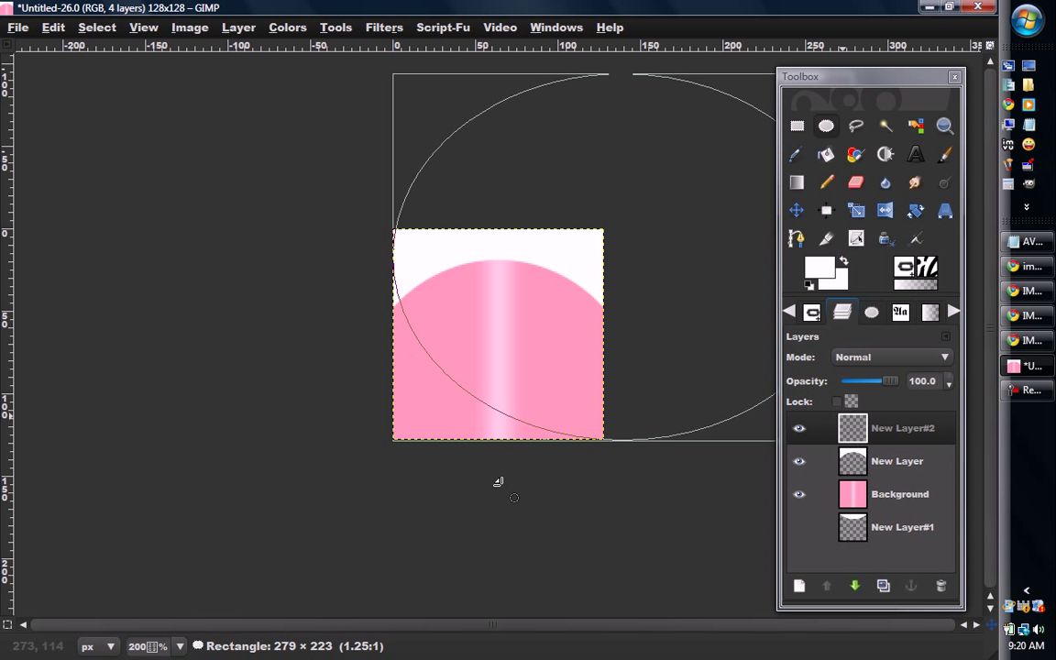
pyautogui.press('Return')
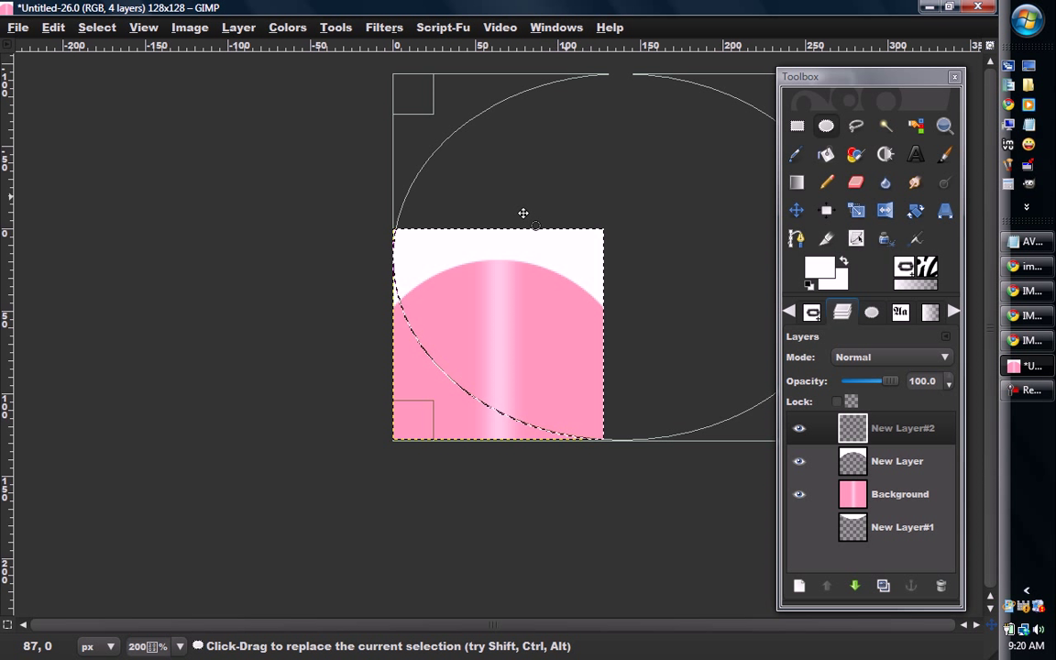
# Replace the elliptical selection with a narrow border along its outline
pyautogui.rightClick(469, 241)
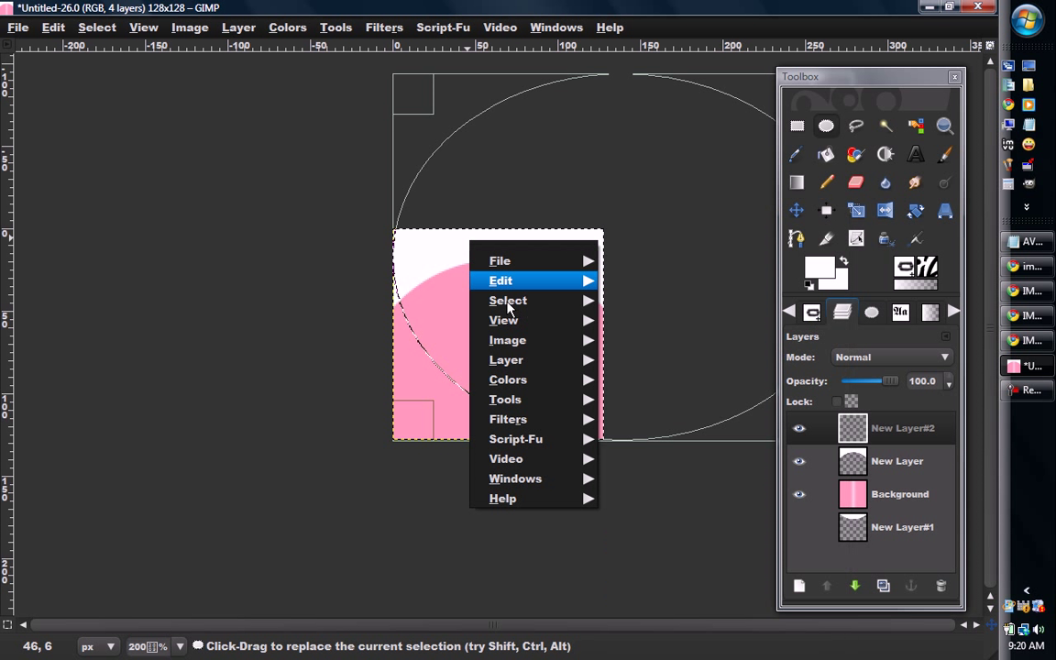
pyautogui.moveTo(507, 309)
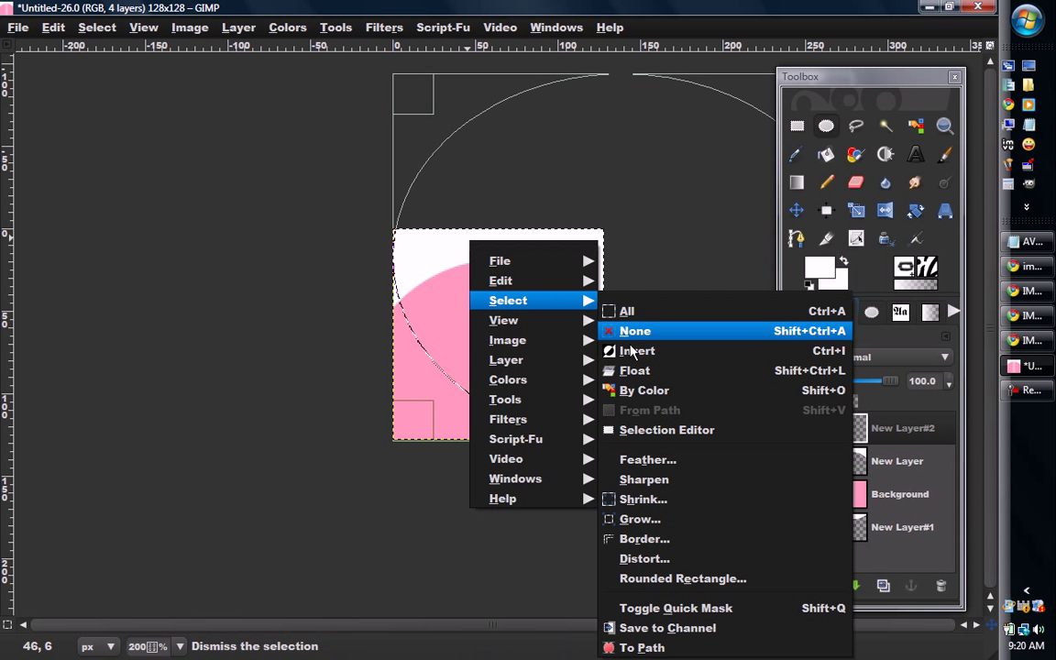
pyautogui.click(640, 540)
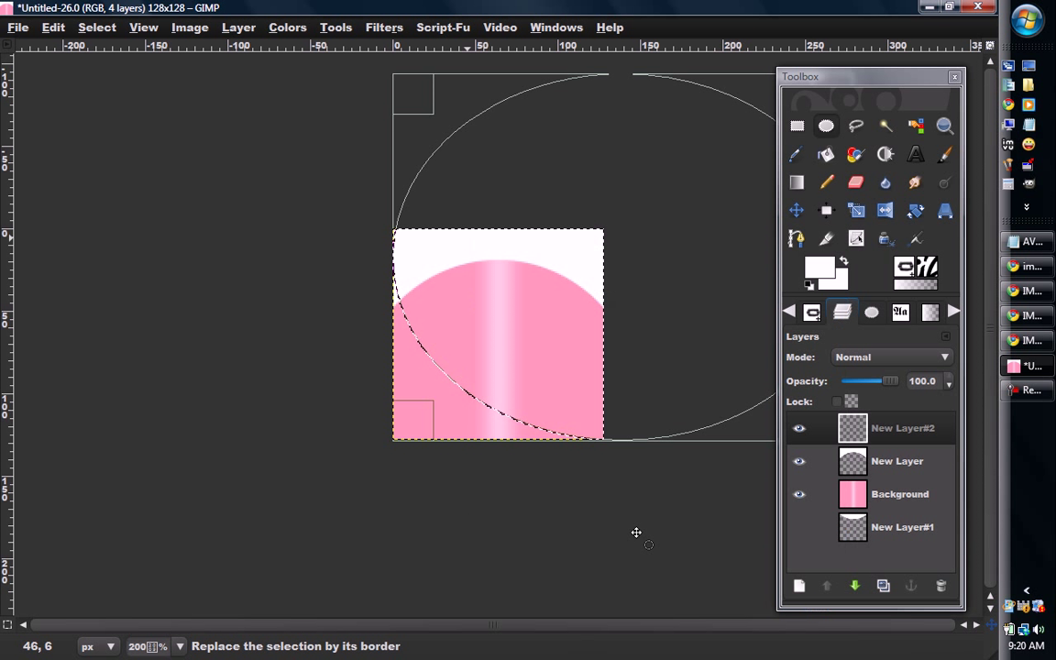
pyautogui.press('Return')
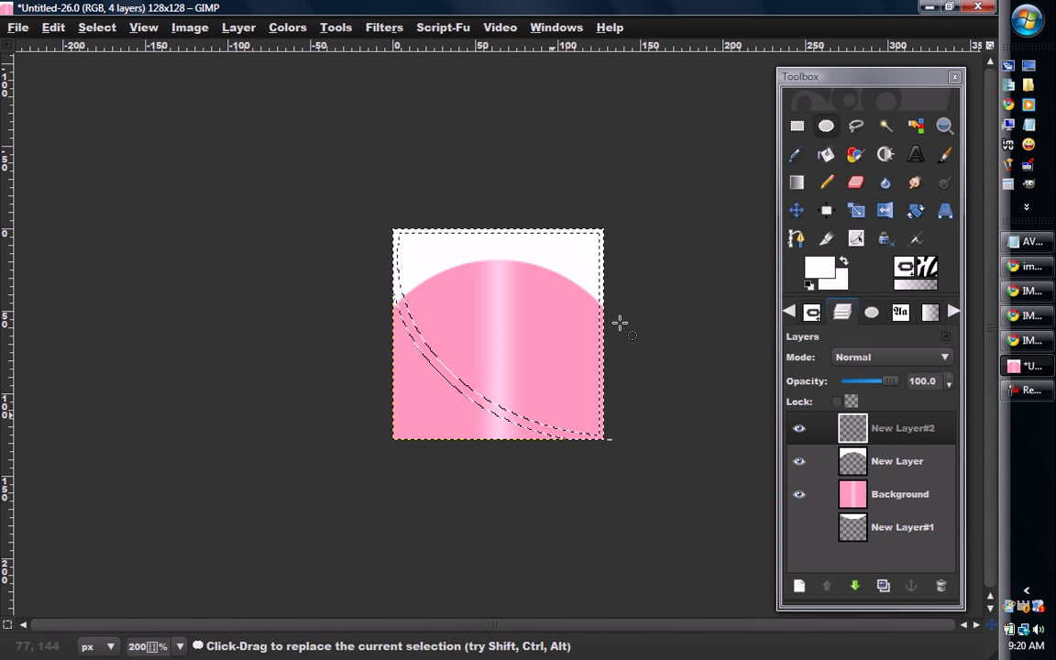
# Subtract rectangular areas from the border selection to remove its strips along the canvas's top and right edges
pyautogui.click(796, 125)
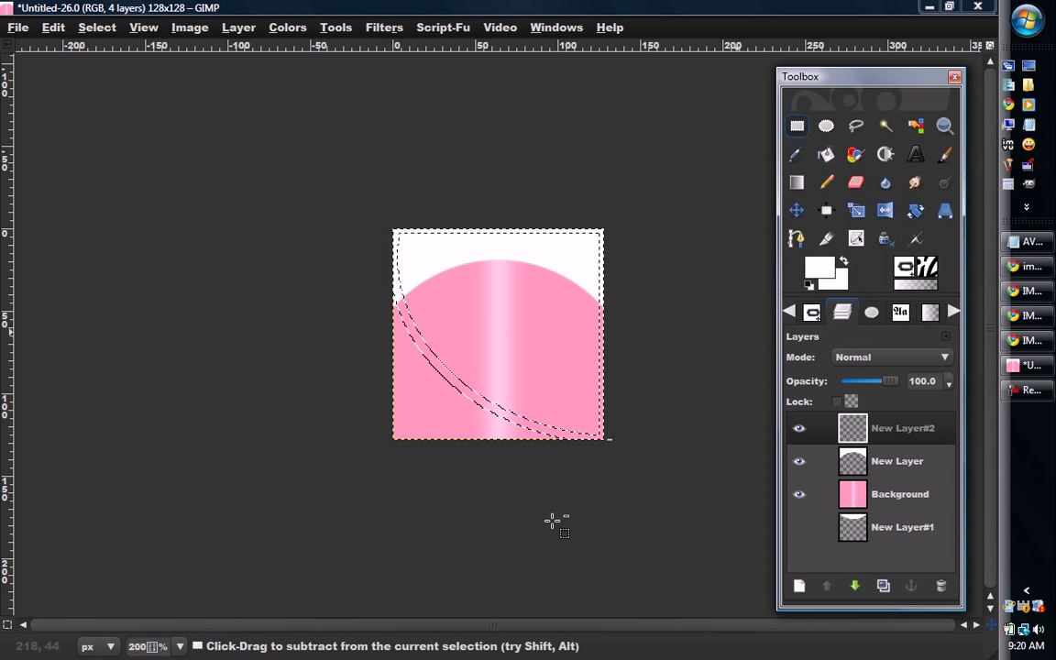
pyautogui.click(872, 312)
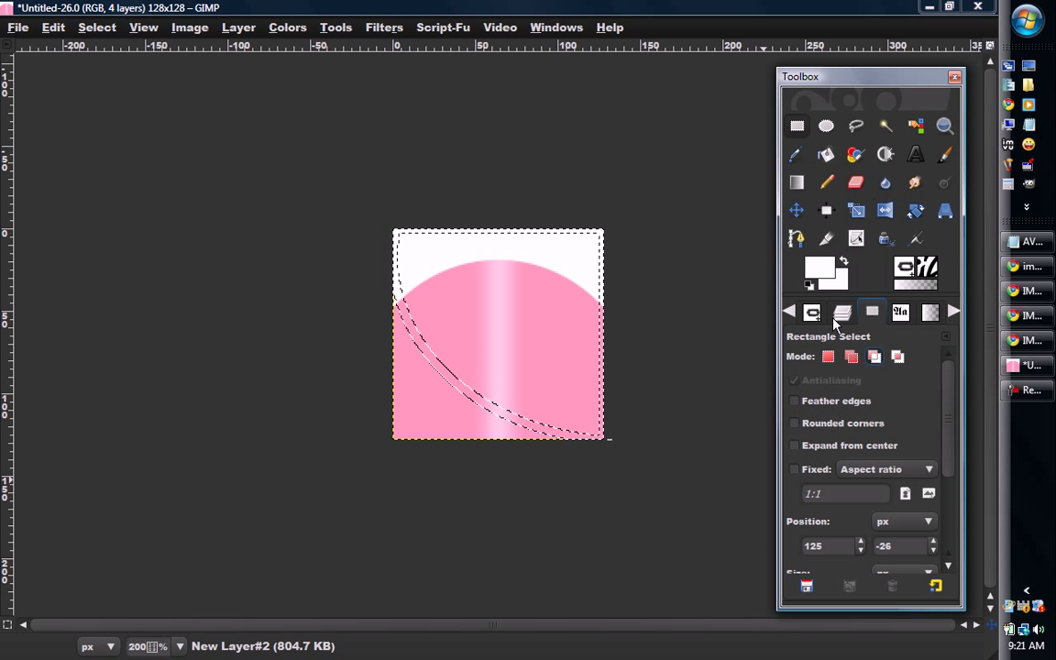
pyautogui.hotkey('ctrl', 'l')
pyautogui.moveTo(400, 236); pyautogui.dragTo(608, 70)
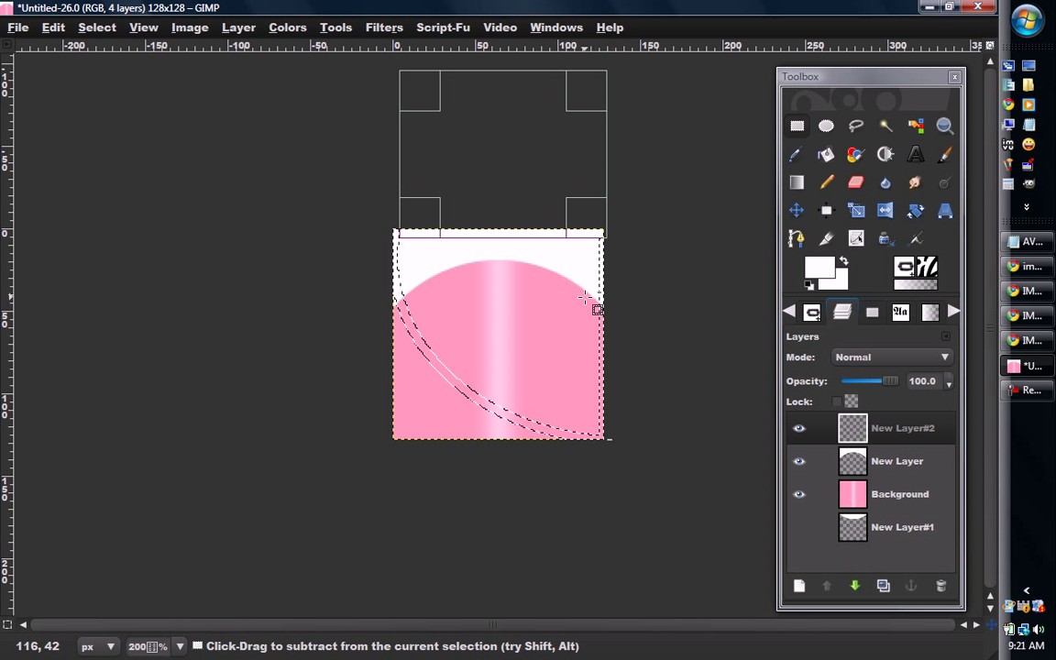
pyautogui.click(608, 443)
pyautogui.moveTo(628, 445); pyautogui.dragTo(599, 139)
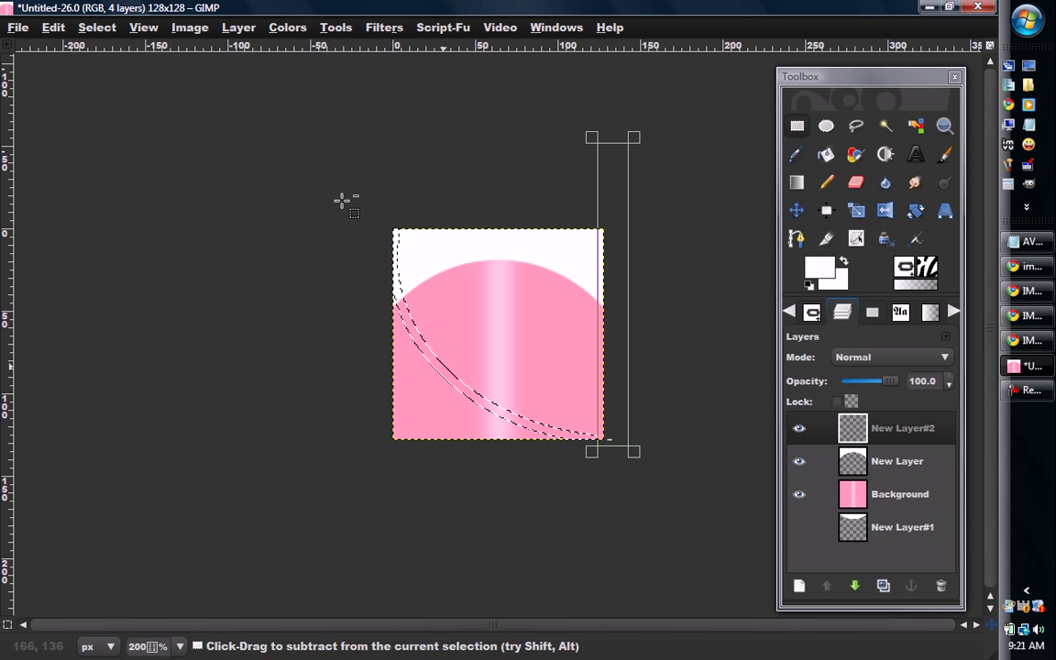
# Subtract a free-form area from the selection to remove the strip along the canvas's upper-left edge above the curved band
pyautogui.click(858, 127)
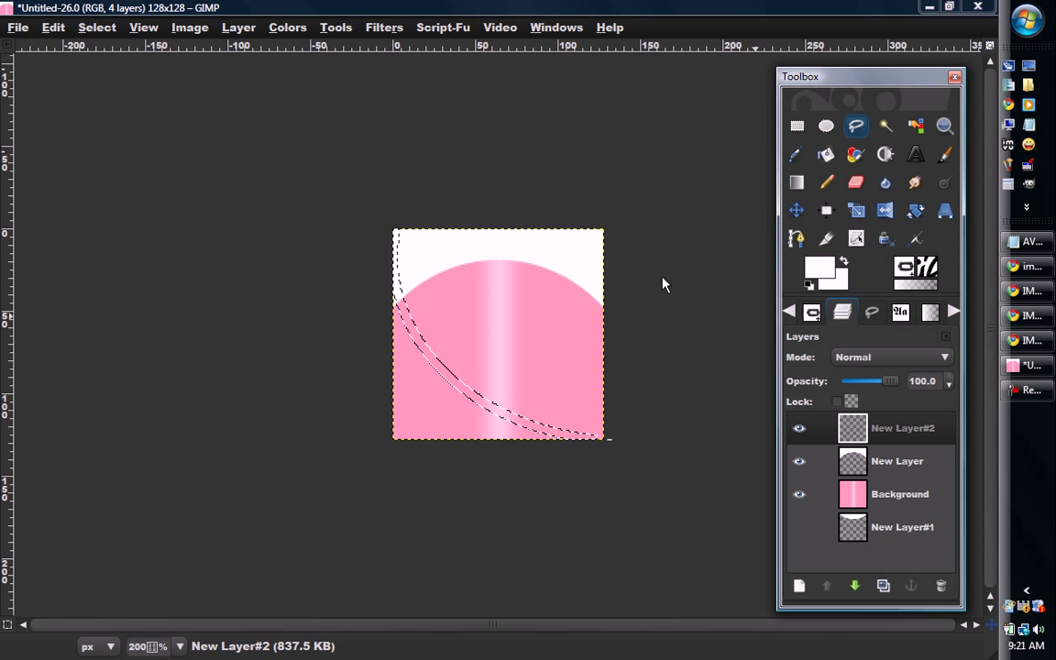
pyautogui.click(405, 297)
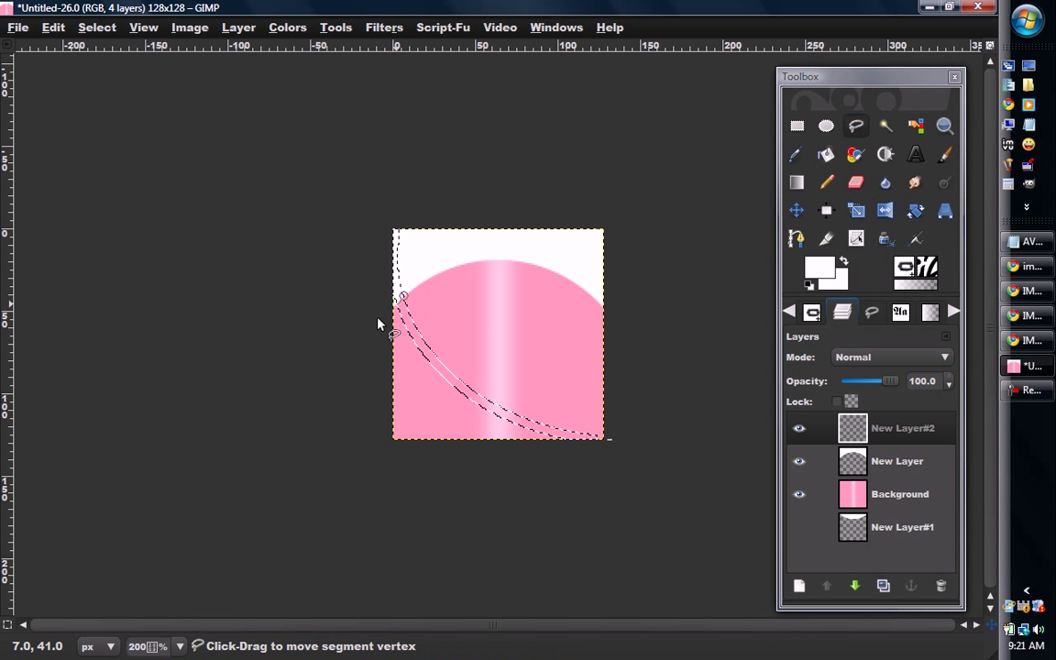
pyautogui.click(378, 321)
pyautogui.click(377, 171)
pyautogui.click(428, 171)
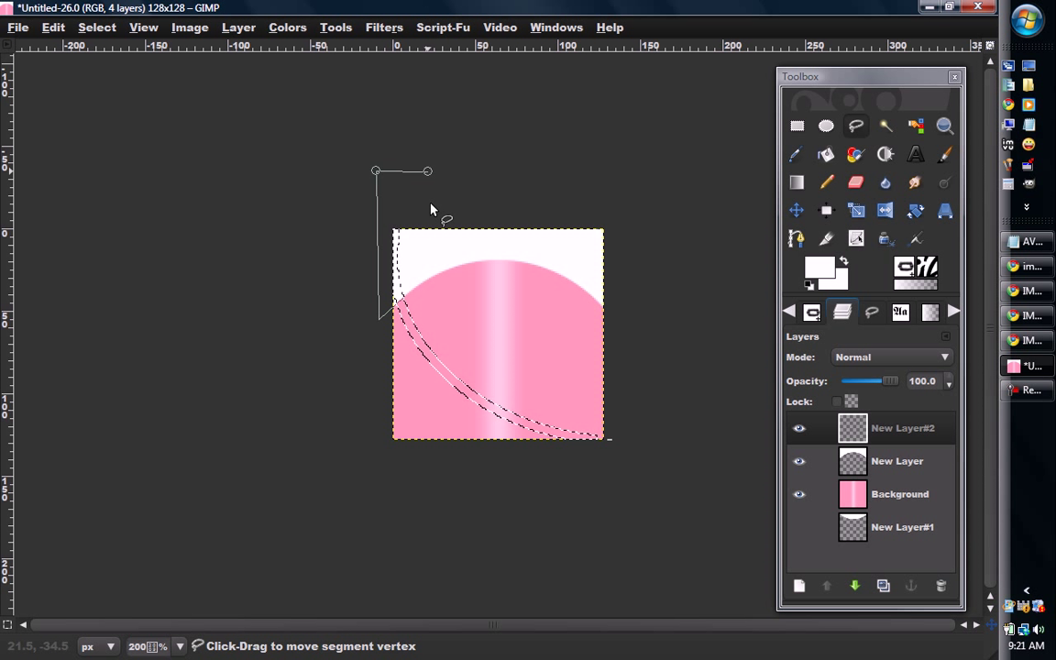
pyautogui.click(404, 296)
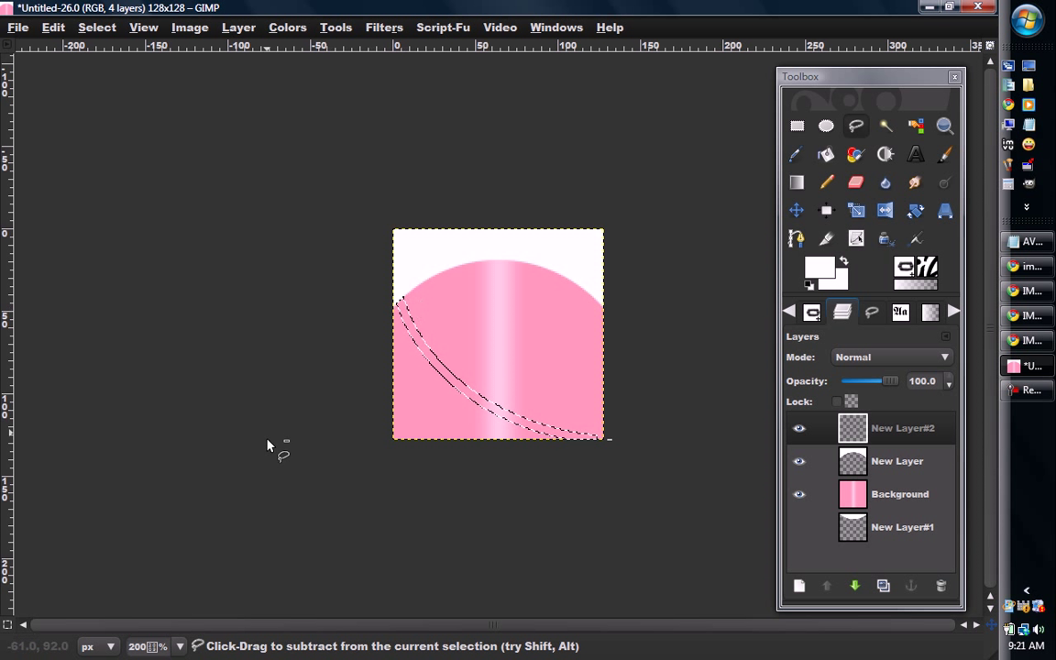
# Subtract a free-form area at the canvas's lower-right corner to trim the end of the curved band selection
pyautogui.click(604, 440)
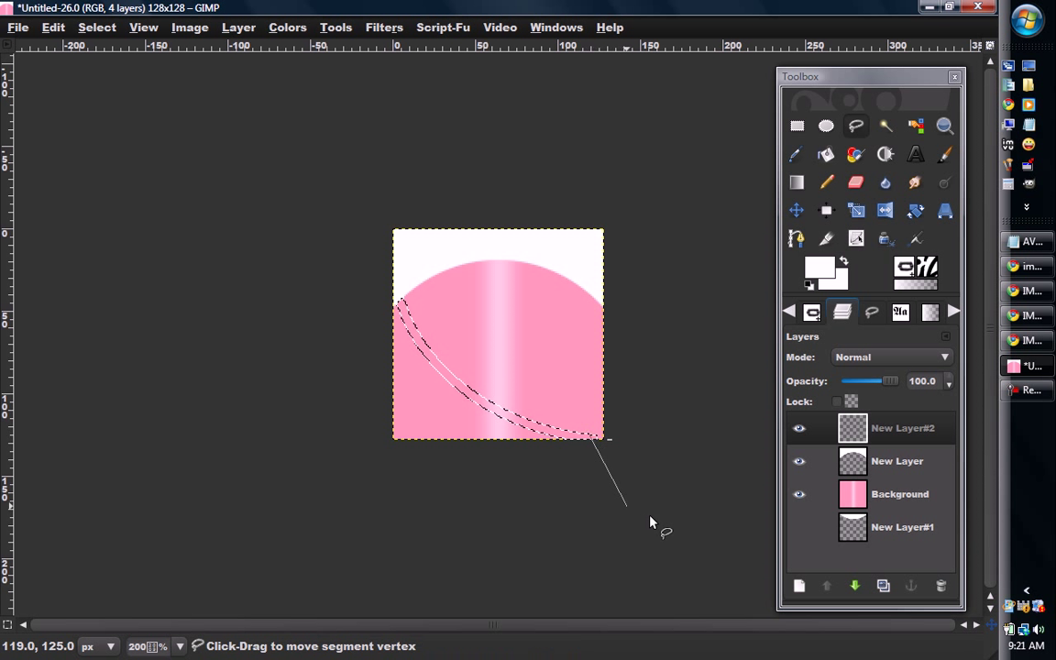
pyautogui.click(696, 497)
pyautogui.moveTo(729, 539)
pyautogui.mouseDown()
pyautogui.moveTo(719, 462)
pyautogui.moveTo(669, 377)
pyautogui.moveTo(616, 392)
pyautogui.mouseUp()
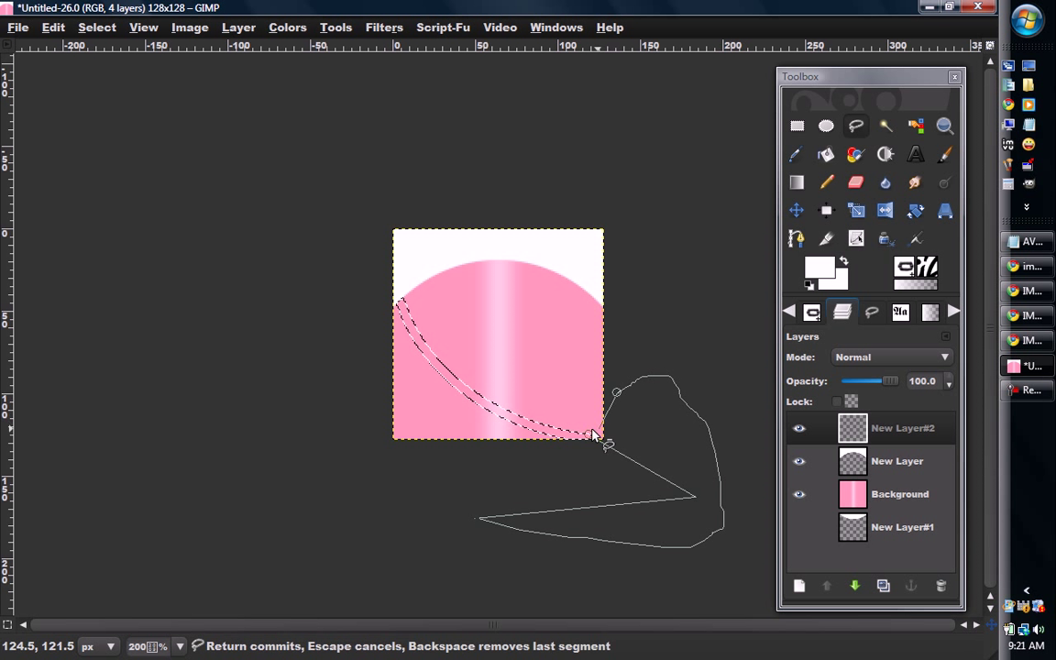
pyautogui.click(597, 441)
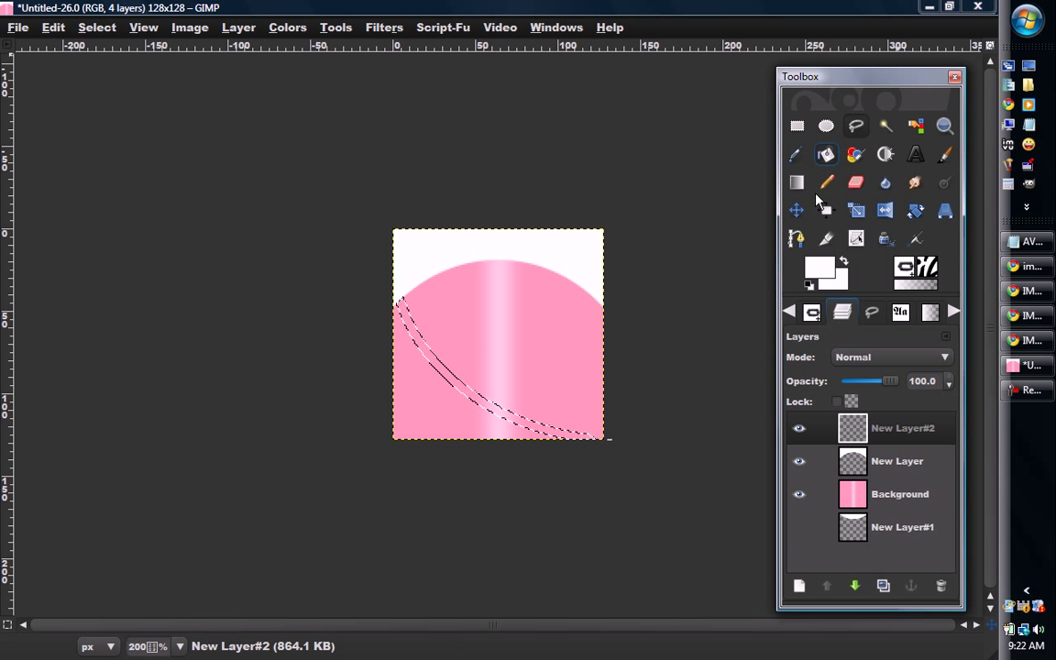
# Set the foreground color to e8e8e8 and bucket-fill the curved band selection on New Layer#2
pyautogui.click(819, 267)
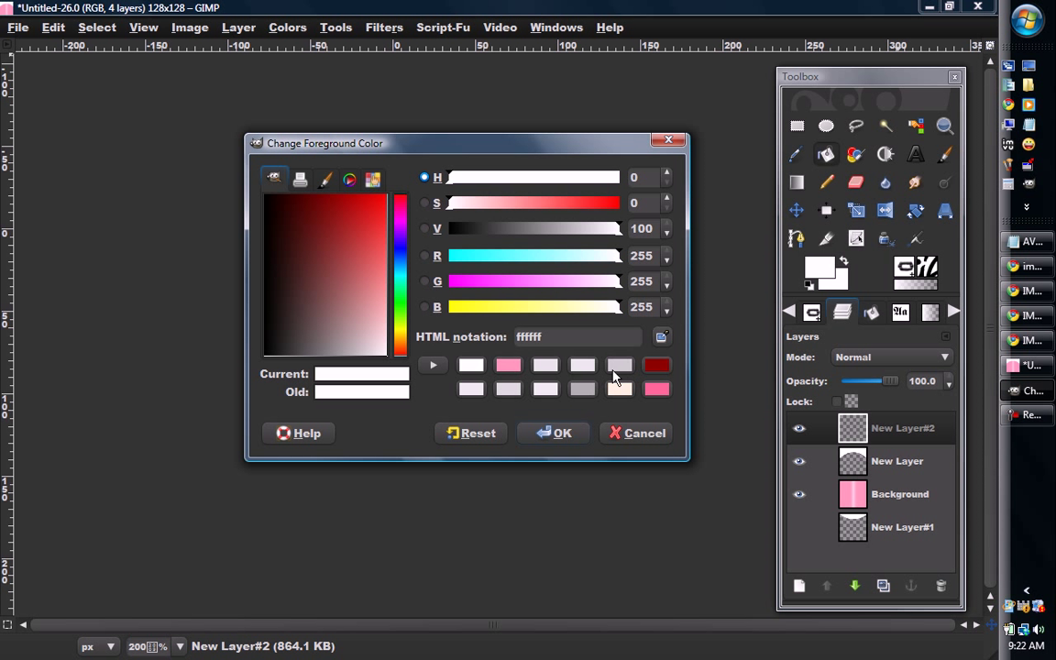
pyautogui.click(616, 376)
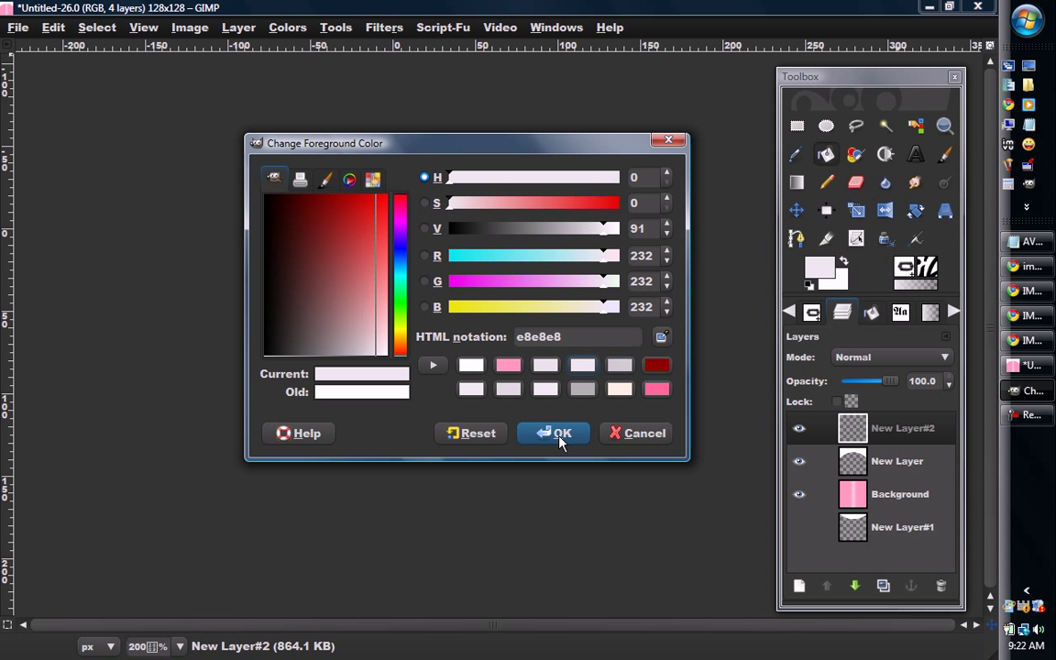
pyautogui.click(560, 435)
pyautogui.click(481, 406)
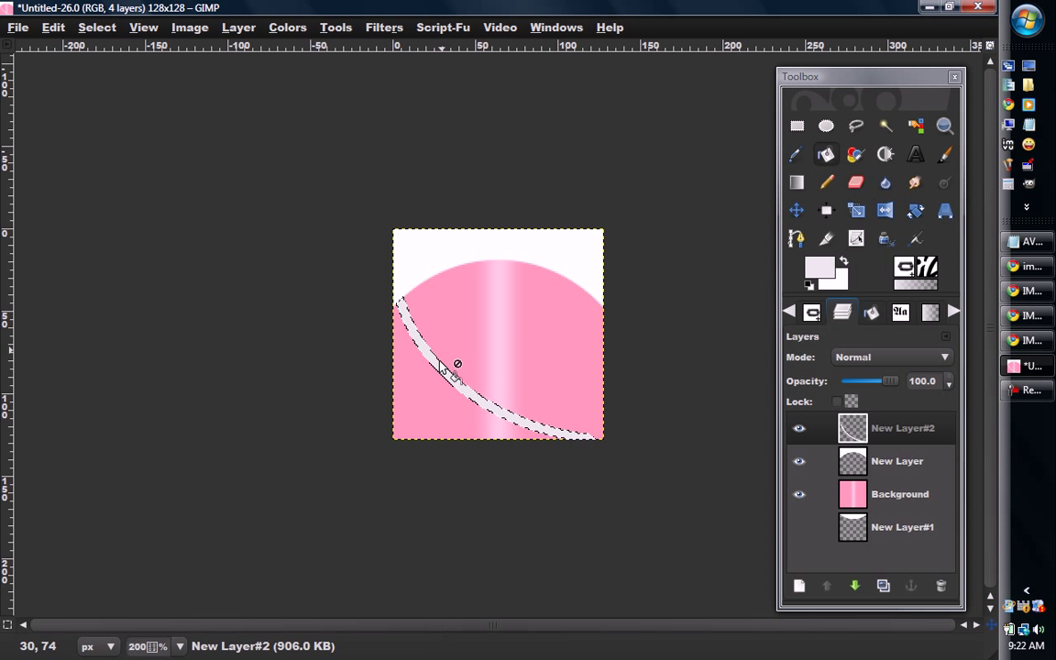
# Apply RGB Noise to the curved band with red, green and blue at 0.80, alpha at 0.00, and correlated and independent noise off
pyautogui.rightClick(463, 315)
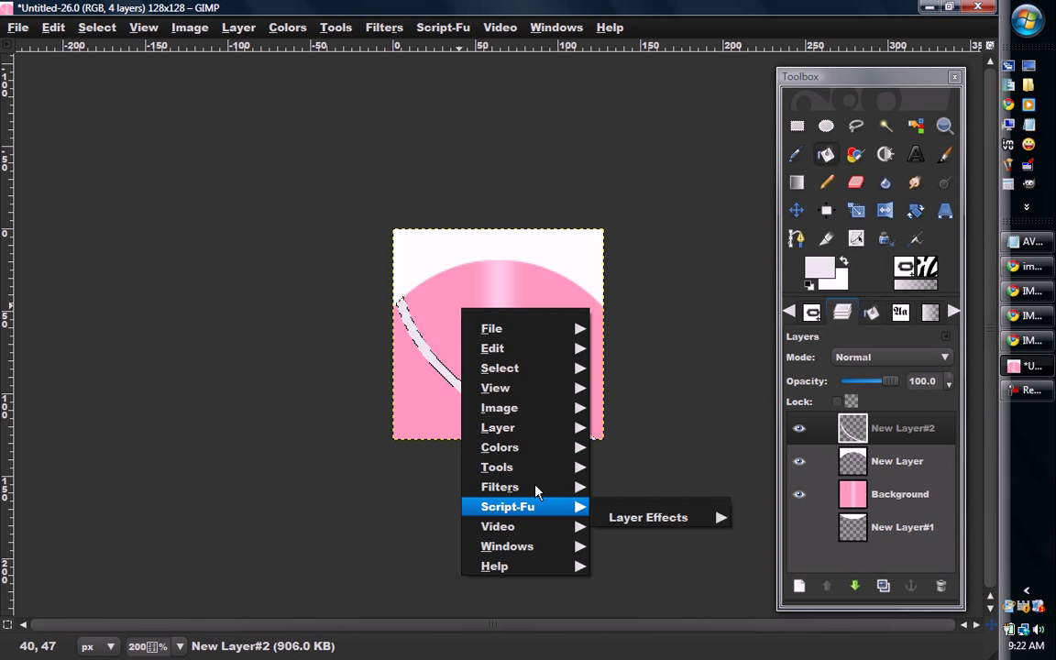
pyautogui.moveTo(541, 487)
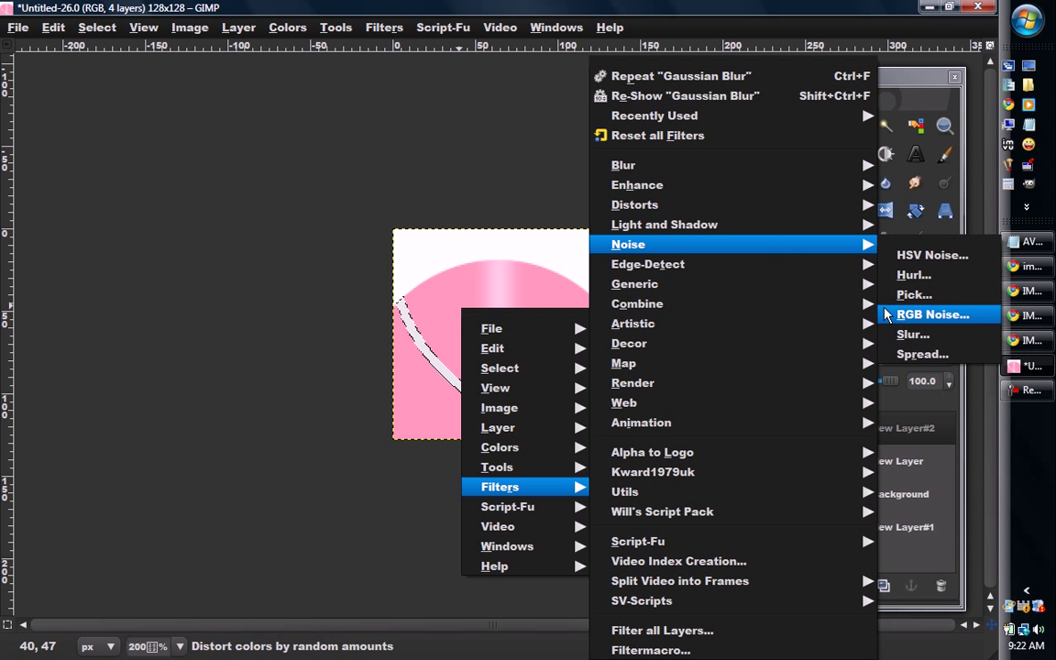
pyautogui.click(913, 321)
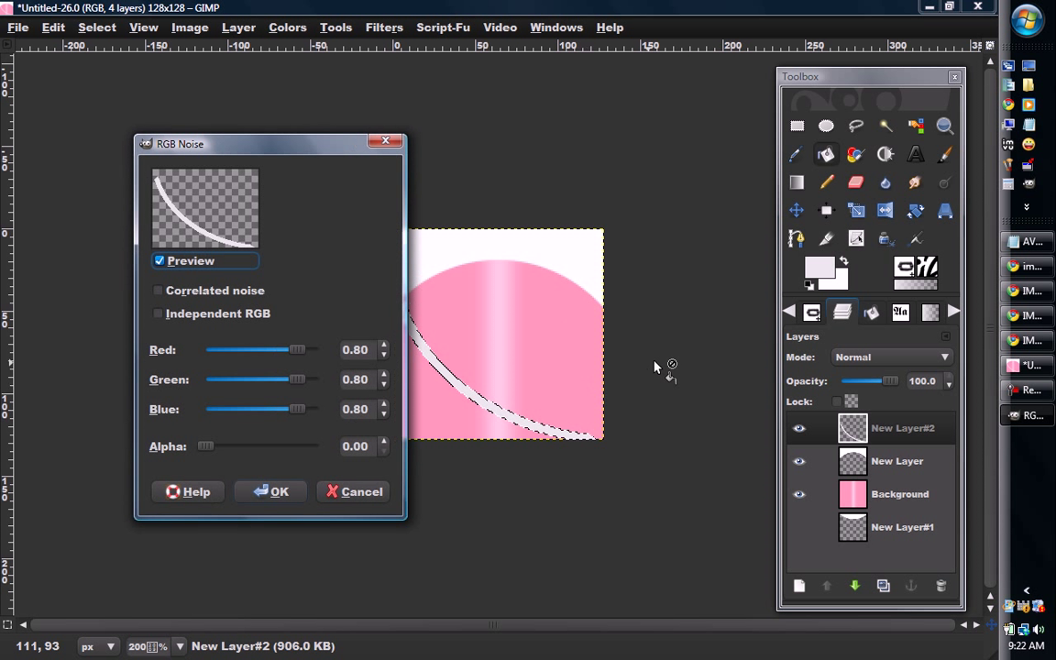
pyautogui.moveTo(273, 147); pyautogui.dragTo(486, 127)
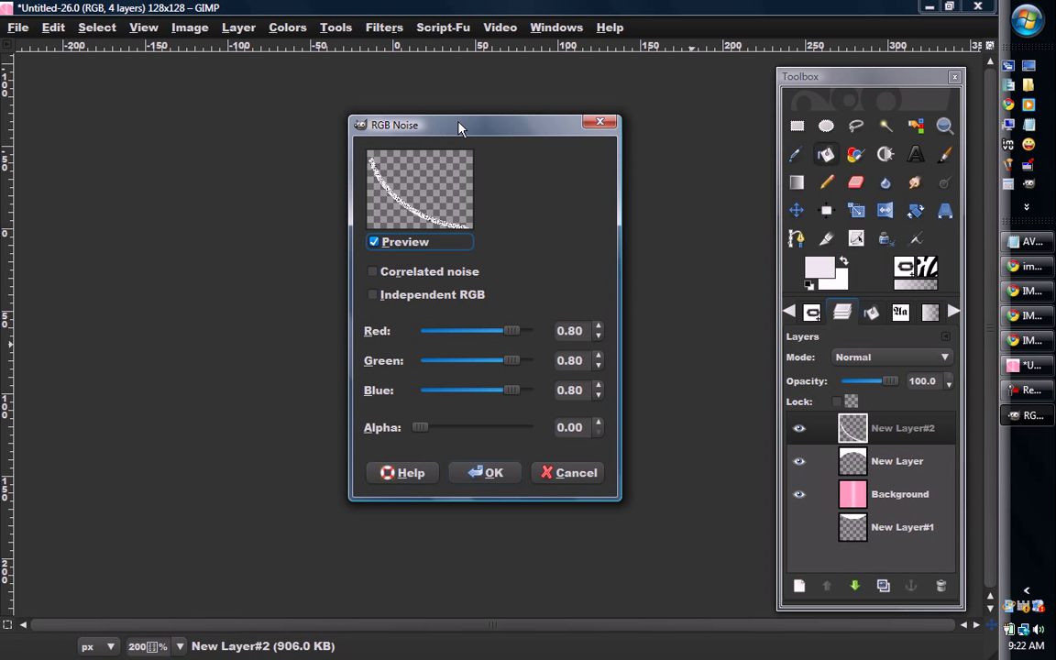
pyautogui.moveTo(450, 125); pyautogui.dragTo(179, 103)
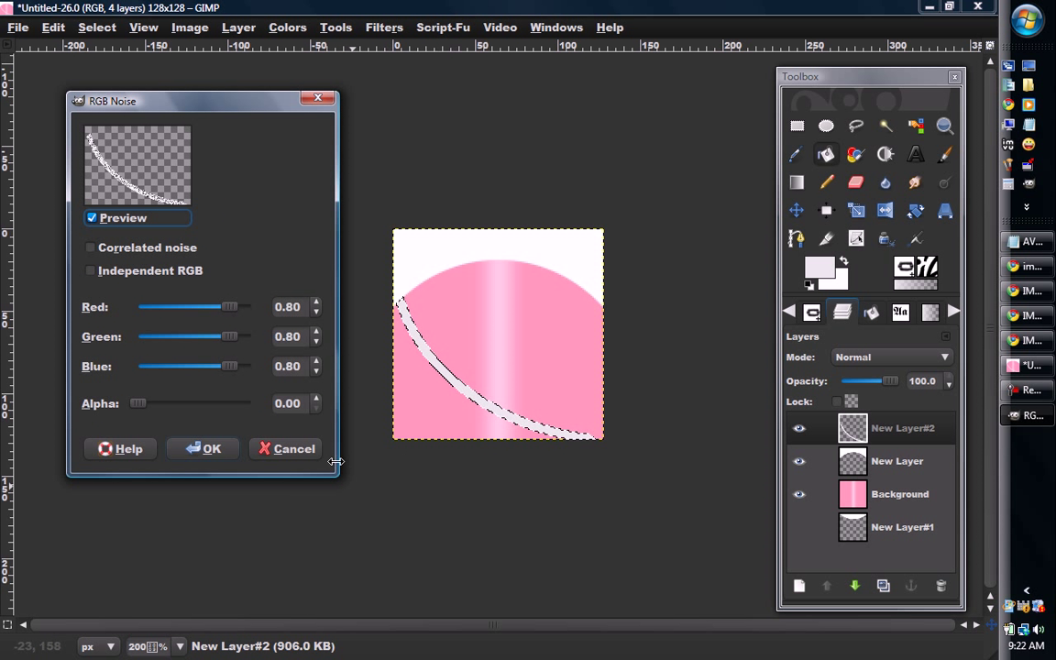
pyautogui.click(303, 307)
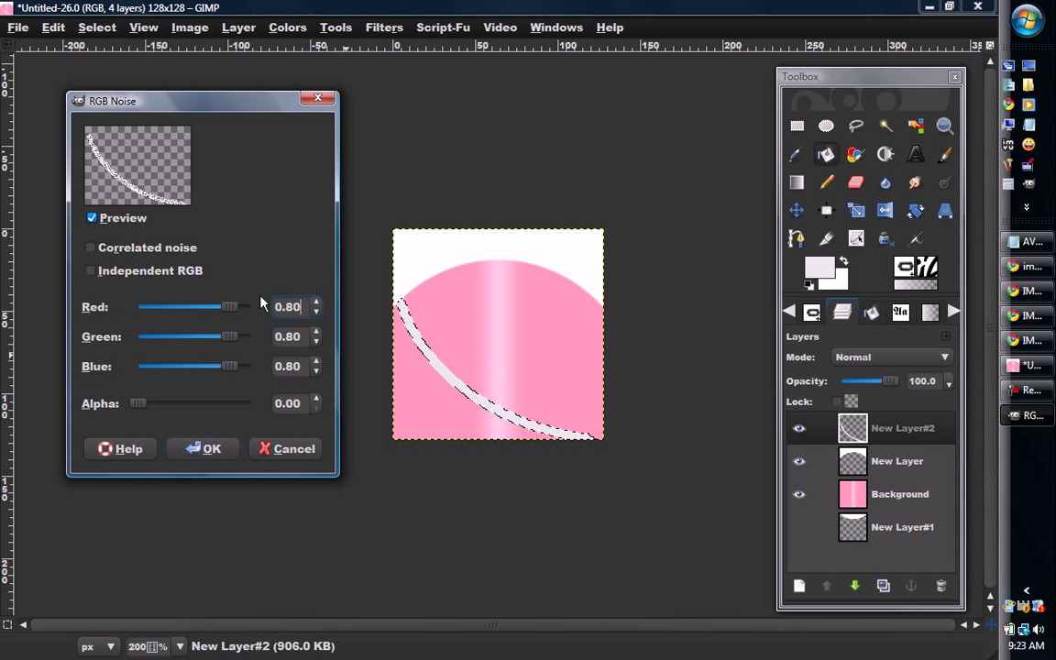
pyautogui.click(217, 452)
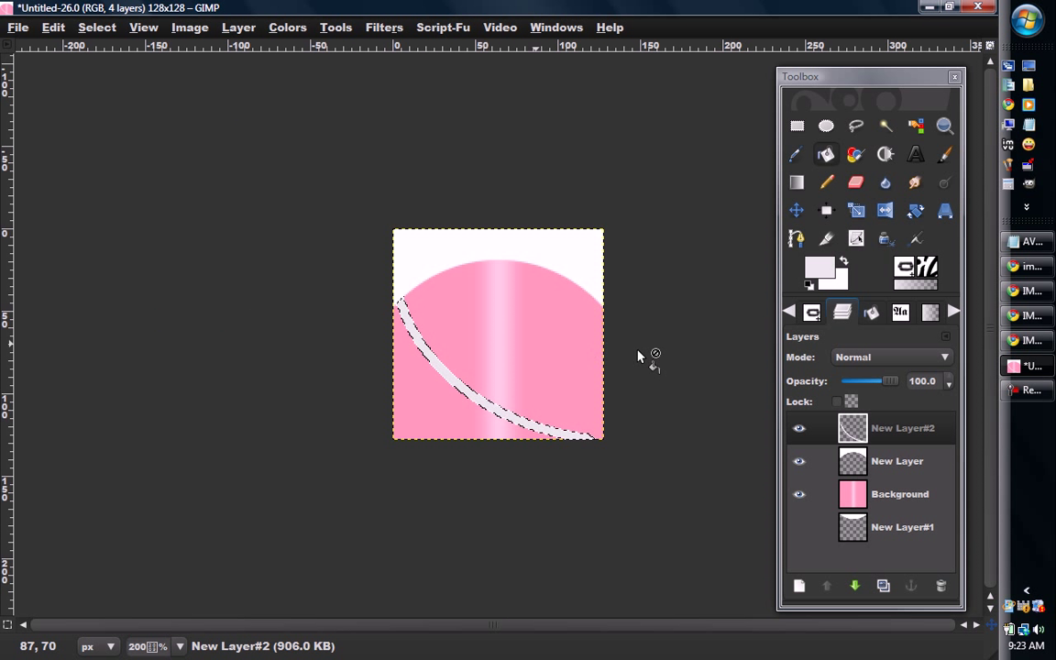
pyautogui.hotkey('ctrl', 'f')
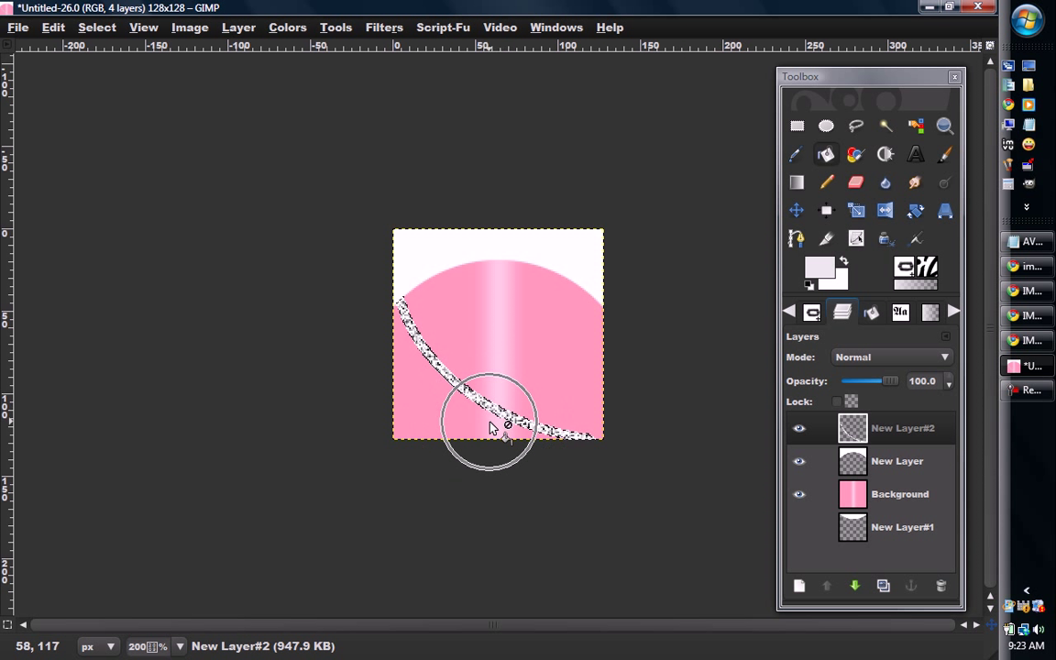
# Reapply the last RGB Noise filter to the curved band on New Layer#2 and clear the selection
pyautogui.hotkey('ctrl', 'f')
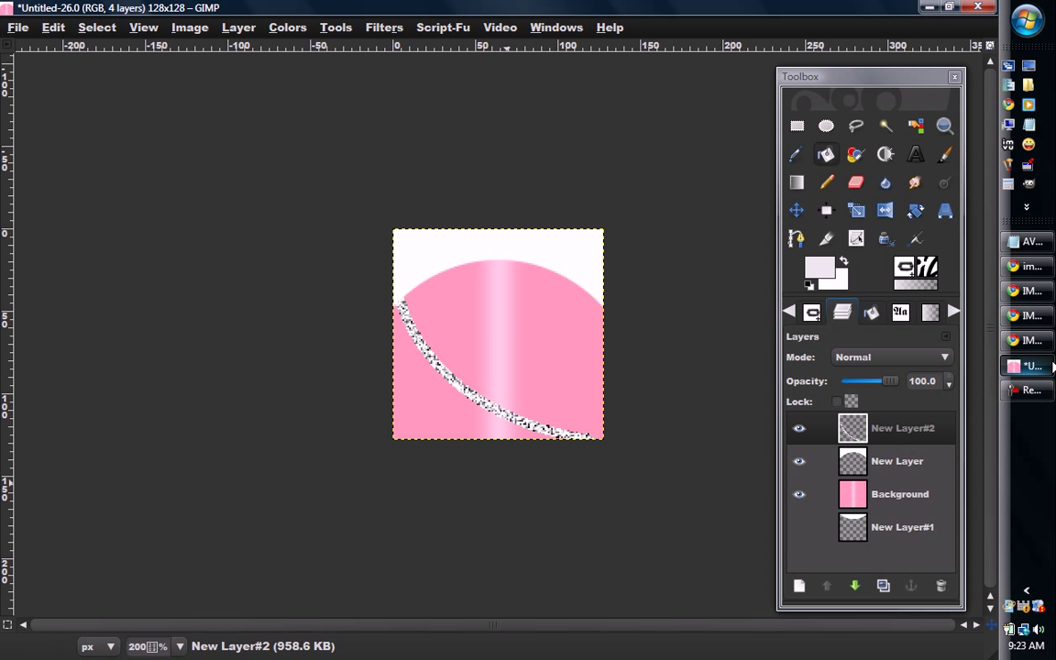
# Switch to Chrome, open the "How to make nails" discussion thread and follow its Box Cut, Square edge product link
pyautogui.click(1027, 340)
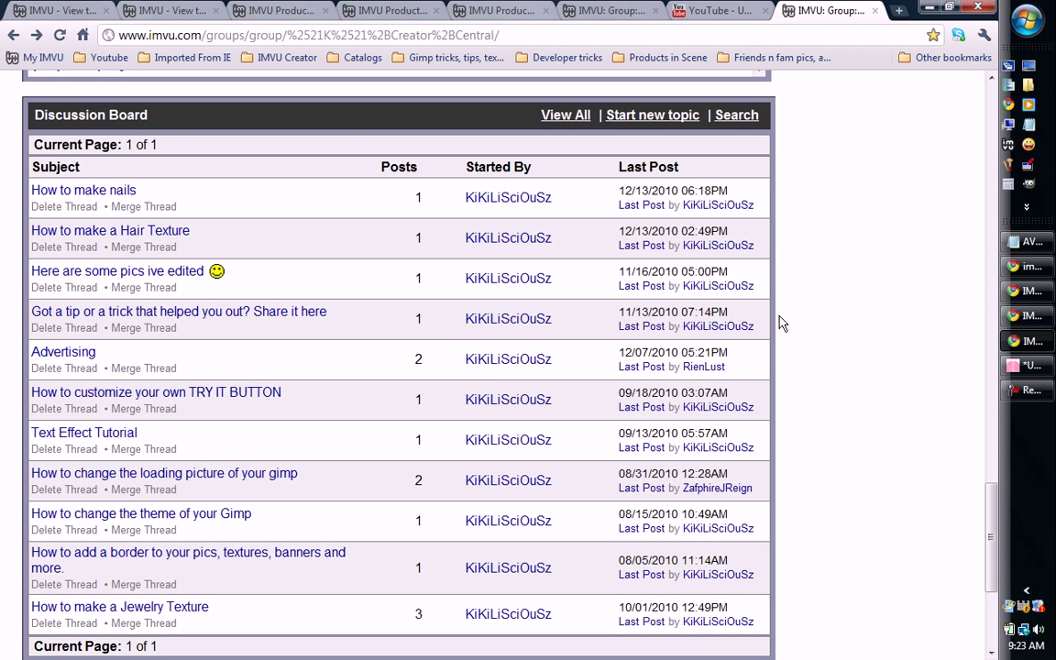
pyautogui.click(100, 191)
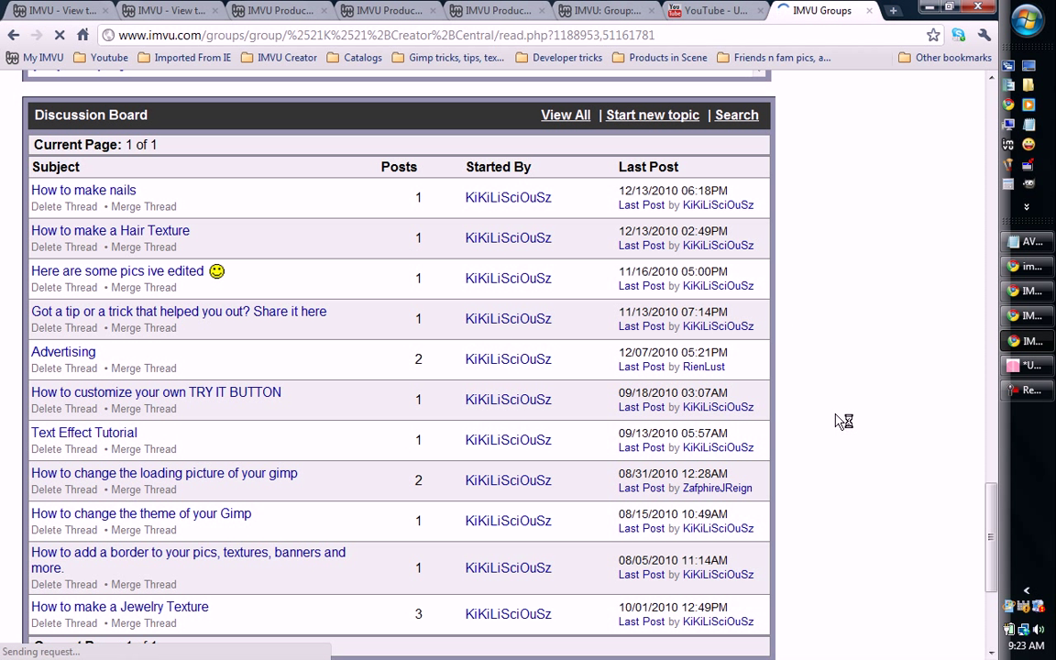
pyautogui.scroll(-3, 472, 404)
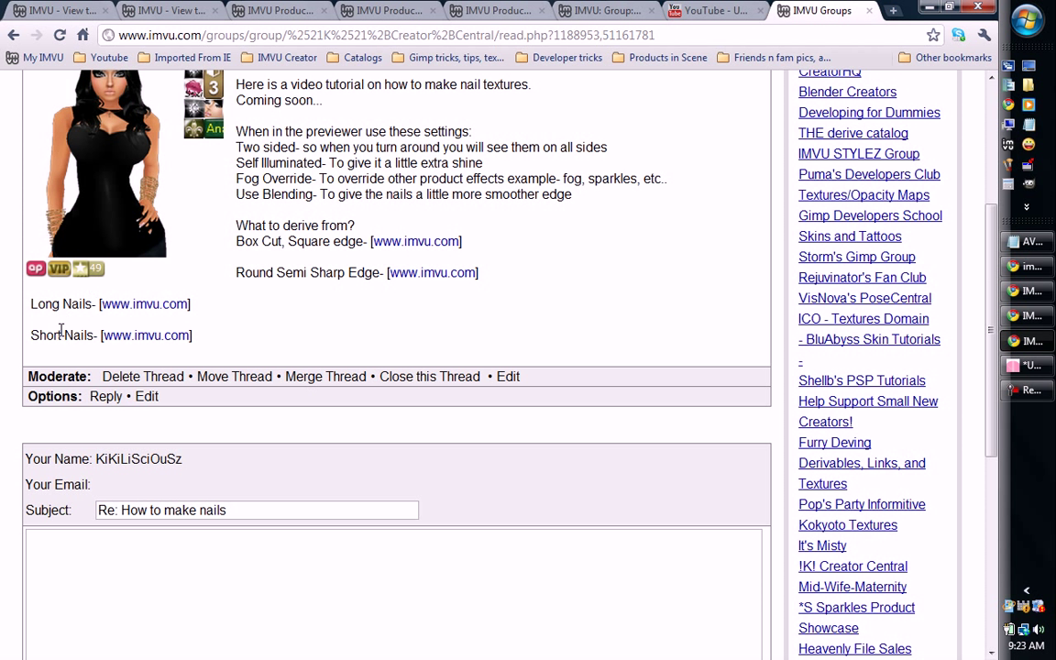
pyautogui.click(432, 246)
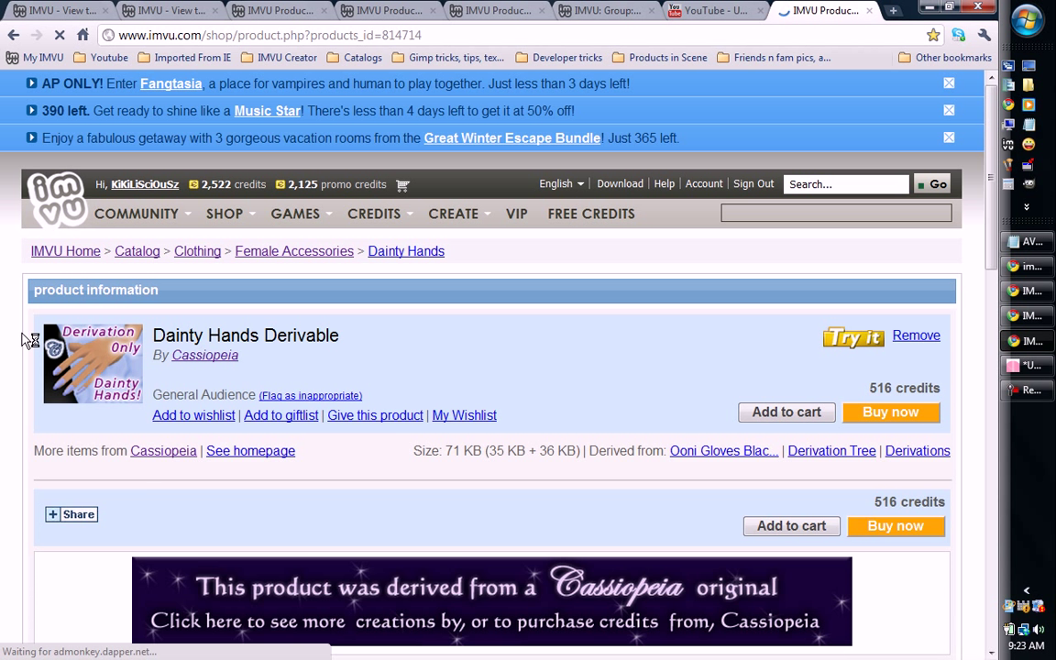
# Start deriving from the Dainty Hands Derivable product and log in to the IMVU Previewer with the remembered credentials
pyautogui.scroll(-3, 12, 338)
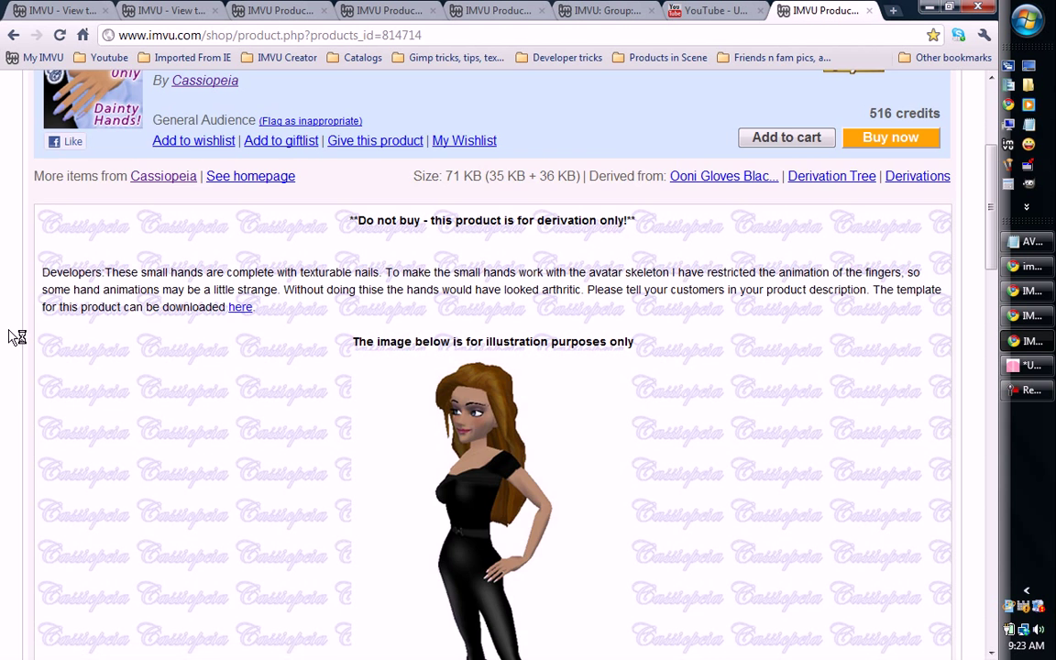
pyautogui.scroll(-9, 12, 337)
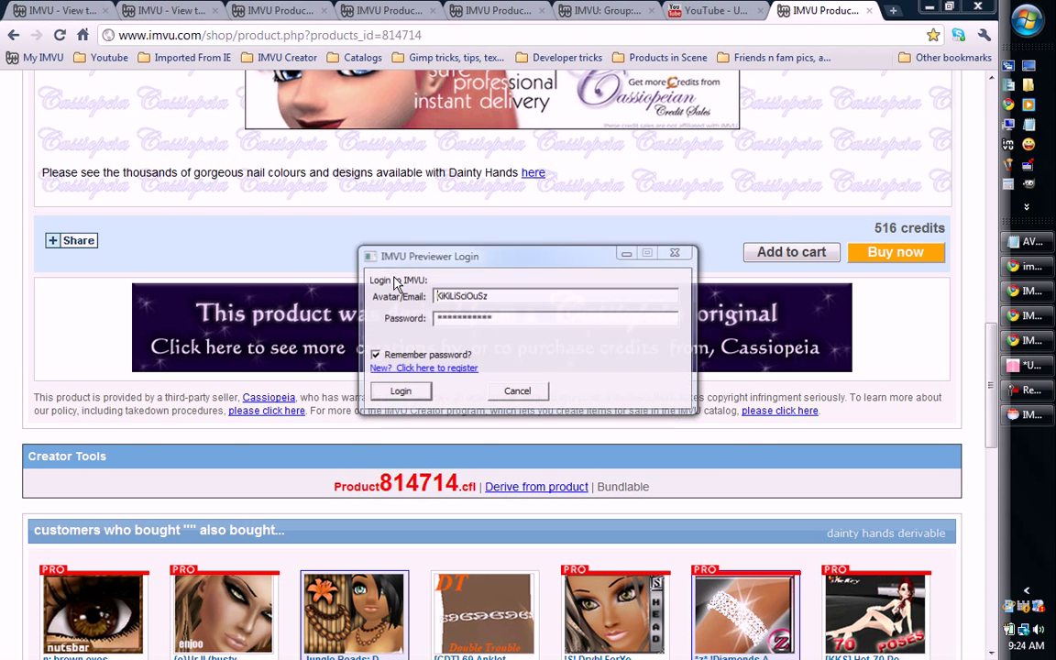
pyautogui.click(398, 391)
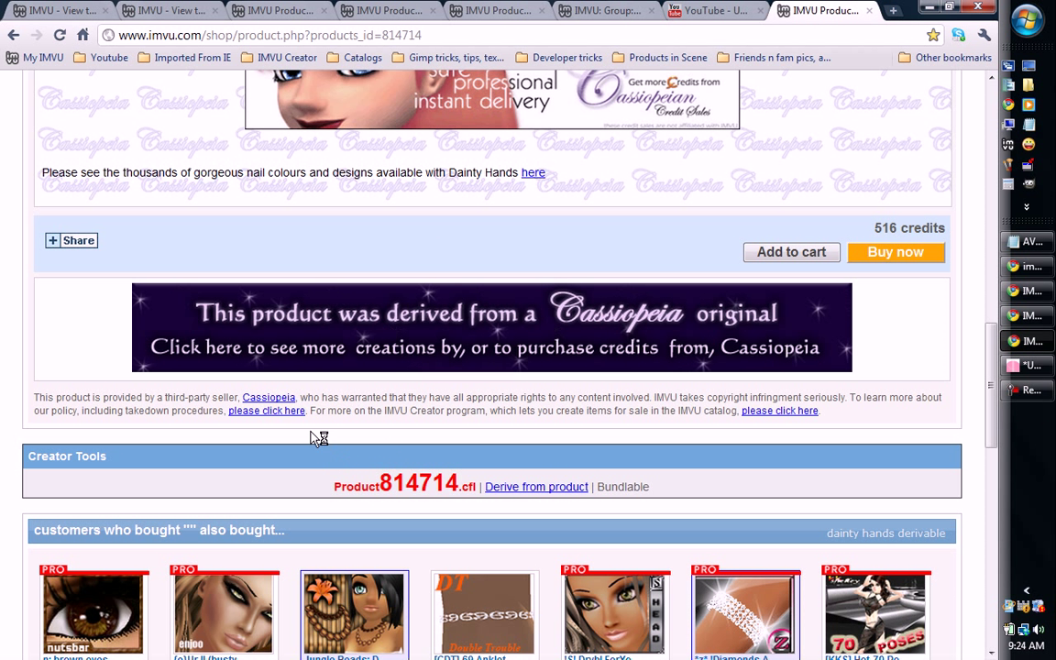